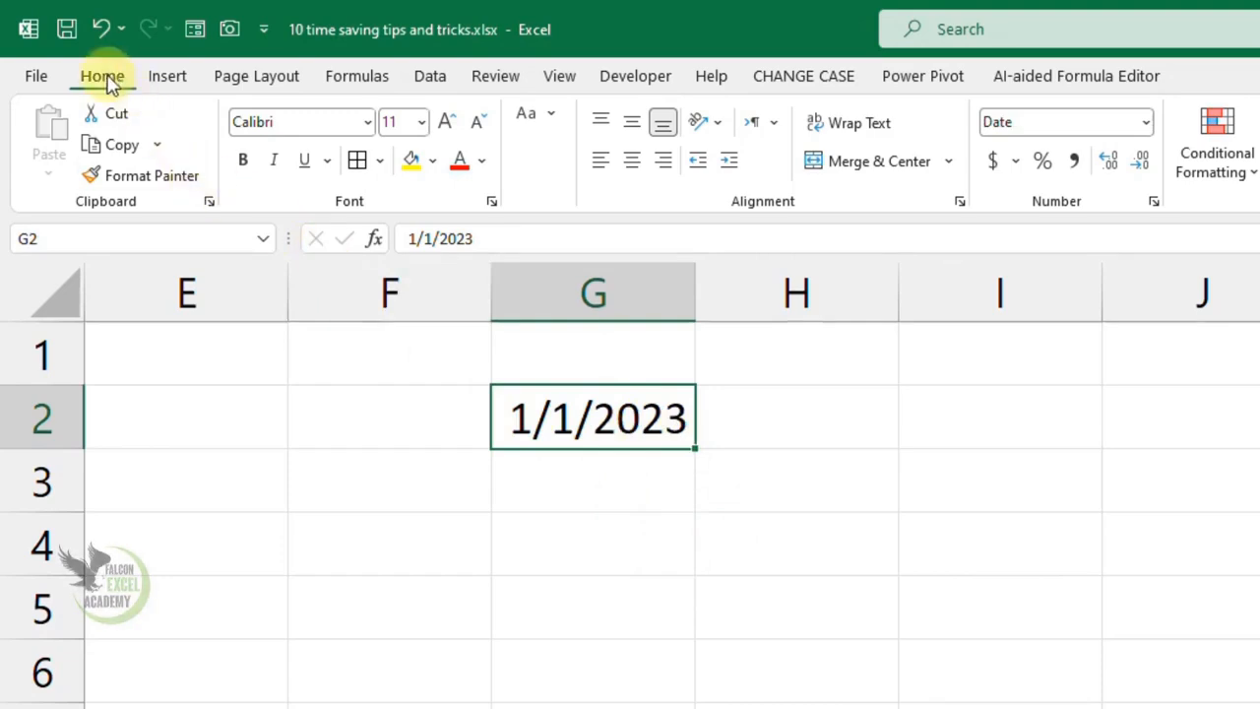
- Fill column G downward from G2 with a daily date series, step value 1 and stop value 12-31-2023, and autofit the column width
click(1259, 145)
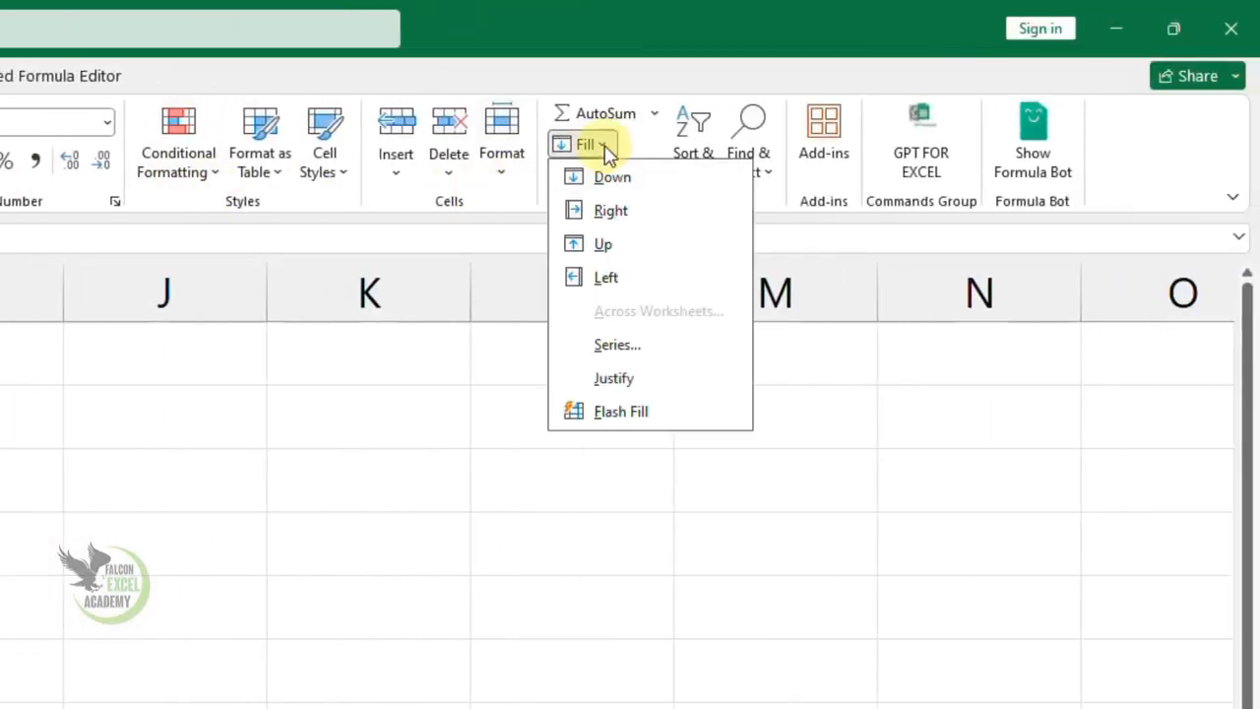
click(620, 349)
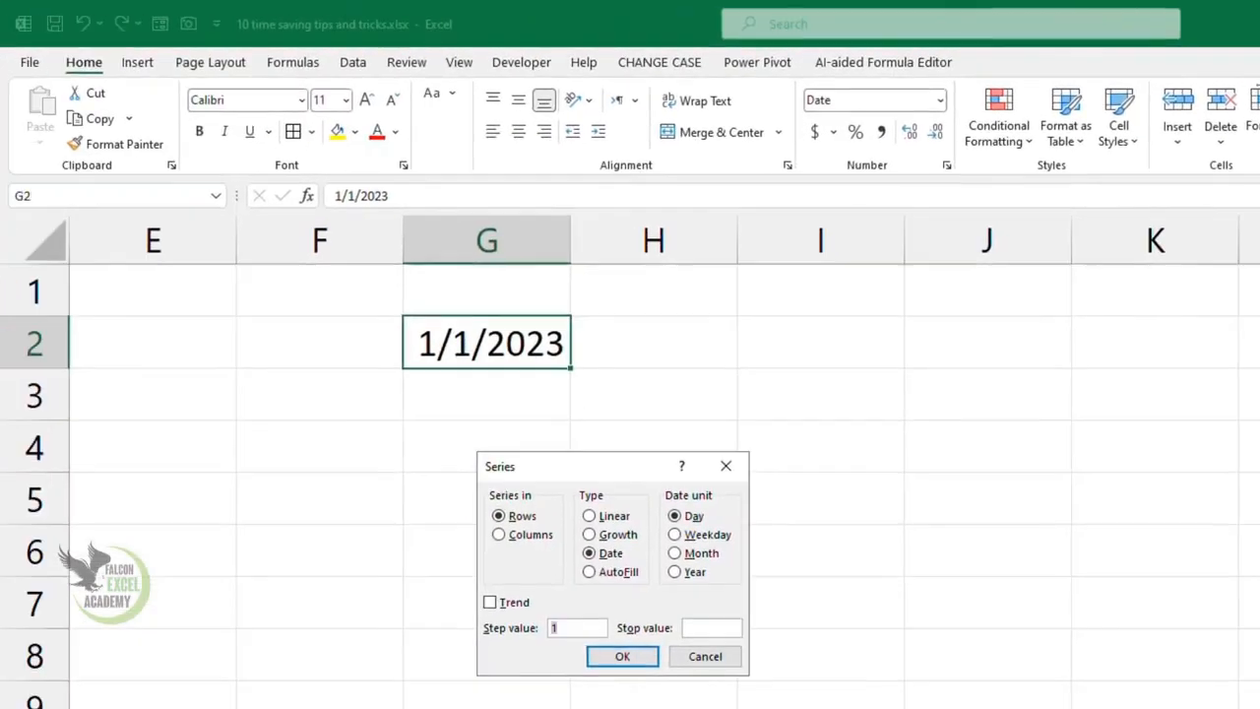
drag(604, 468, 733, 326)
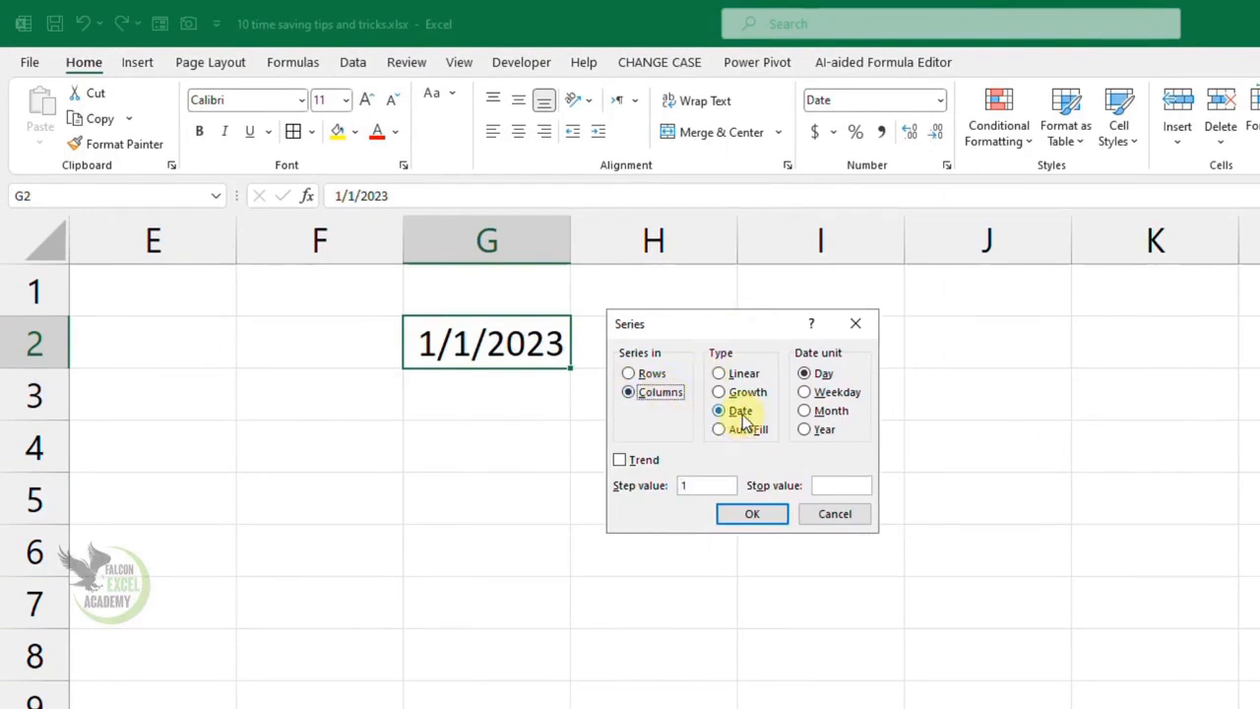
click(833, 484)
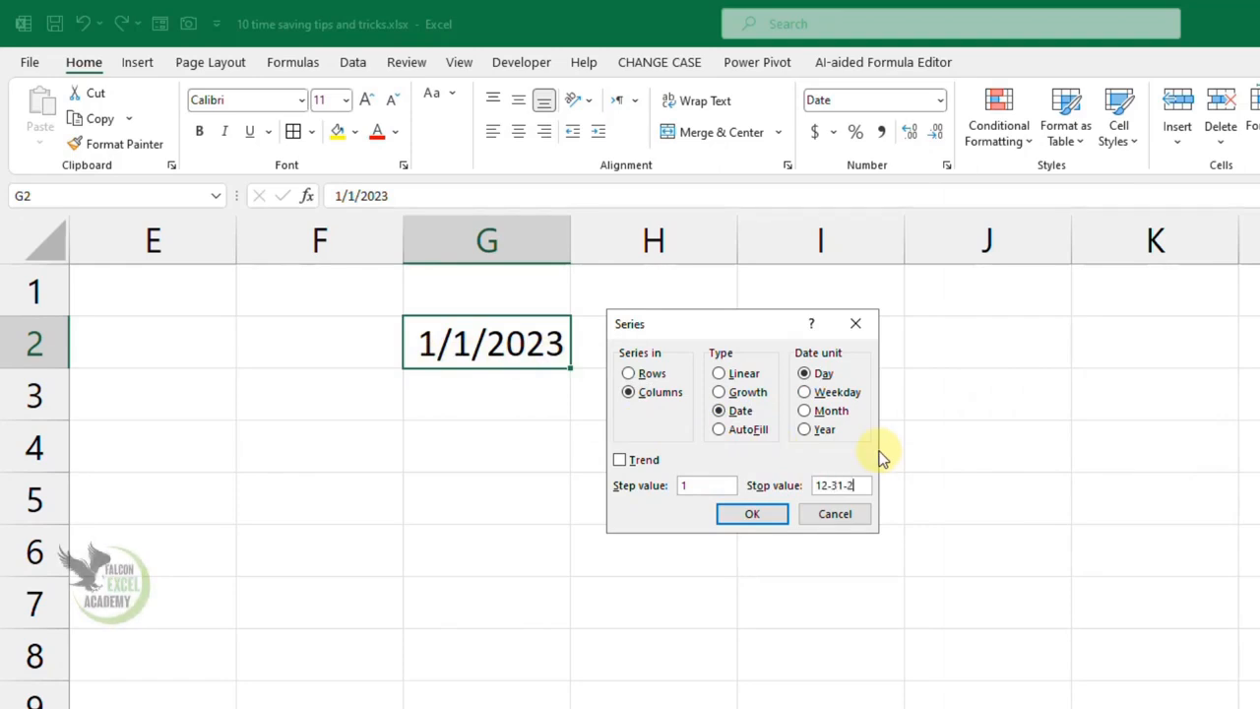
click(751, 514)
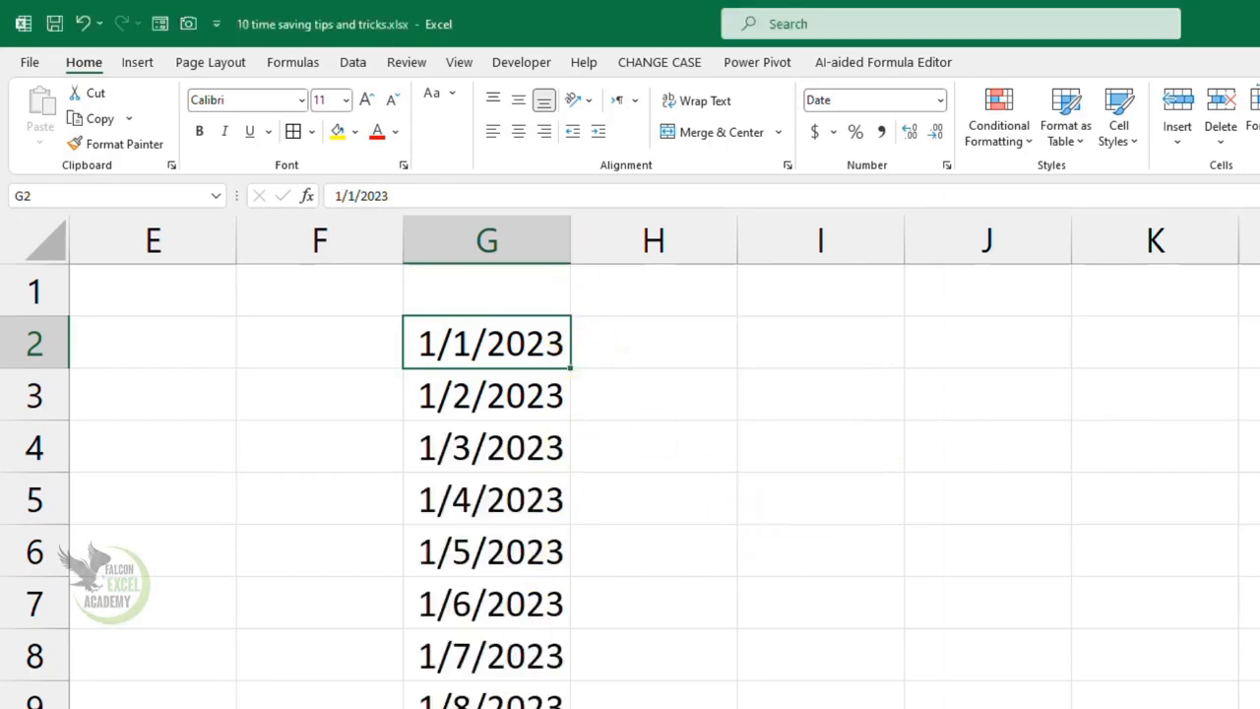
double_click(569, 241)
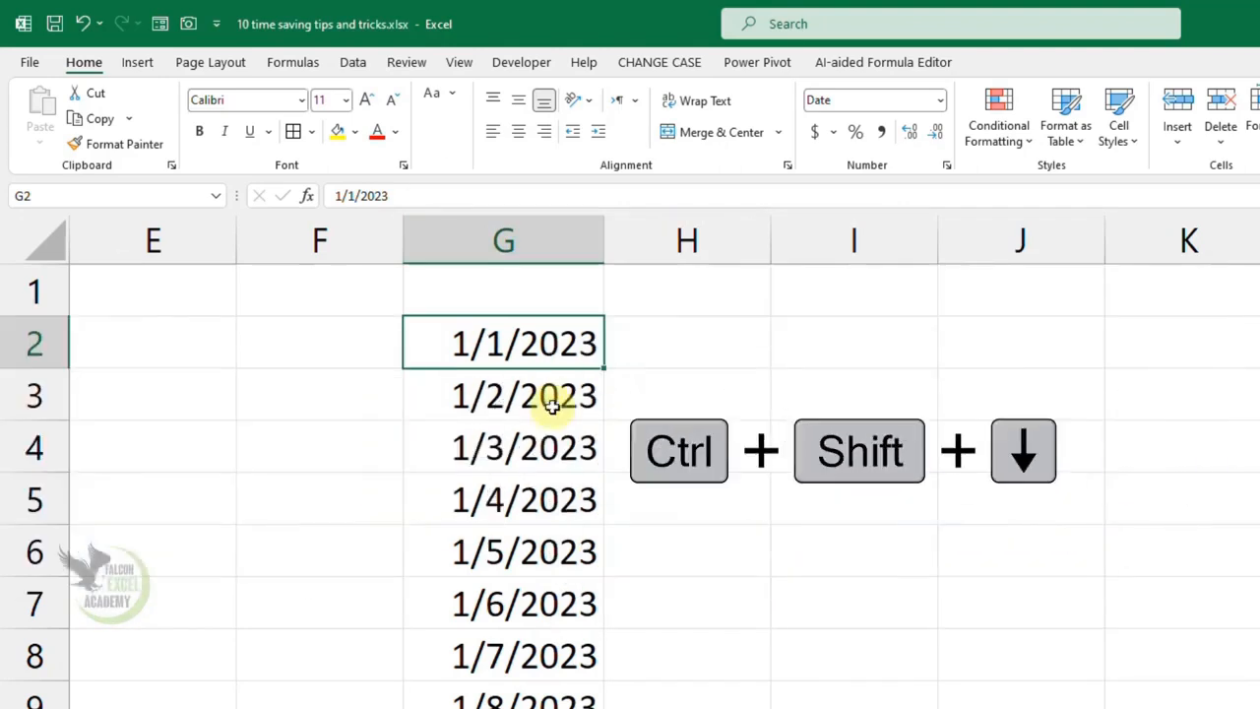
- Select the whole date series from G2 down and examine its last and first entries
key(ctrl+shift+Down)
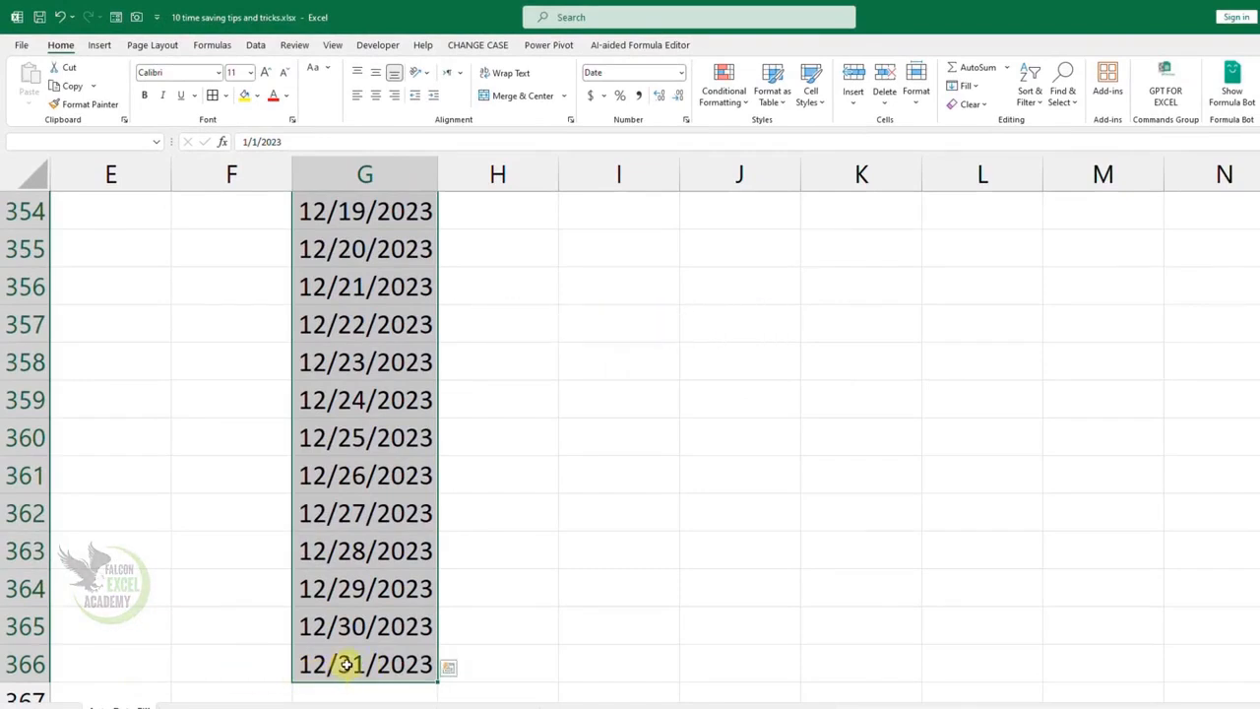
scroll(355, 611, up, 20)
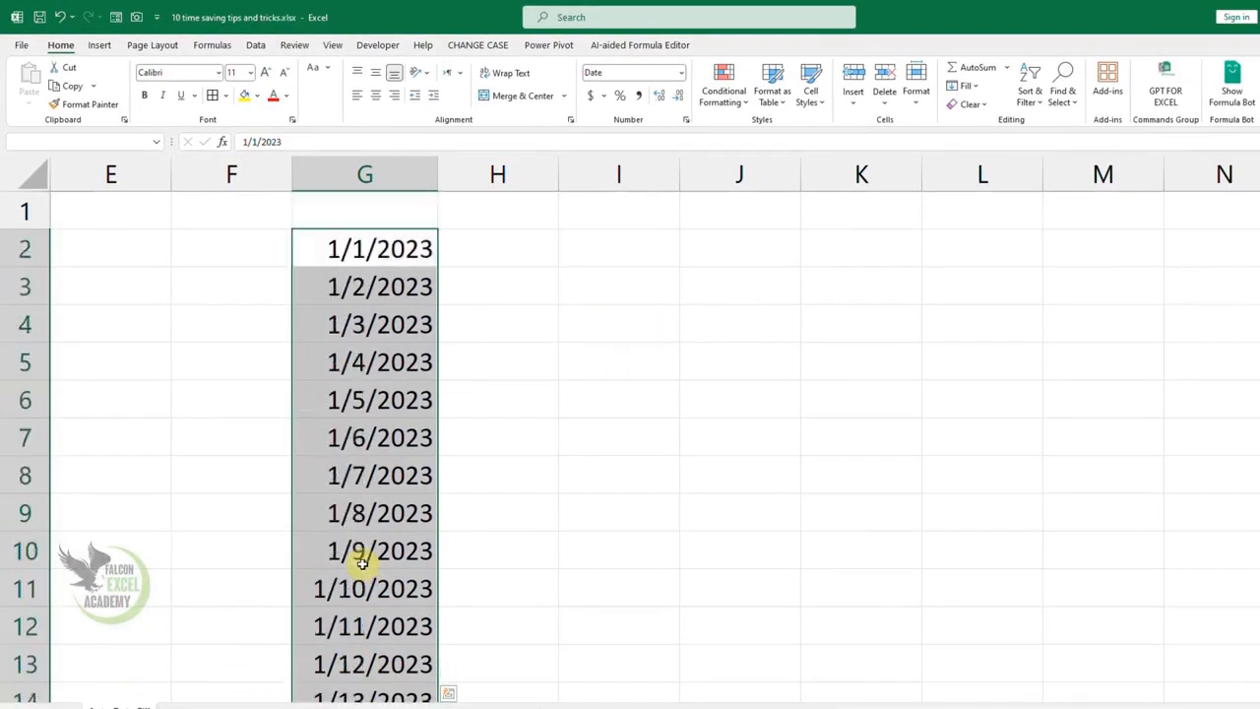
click(366, 448)
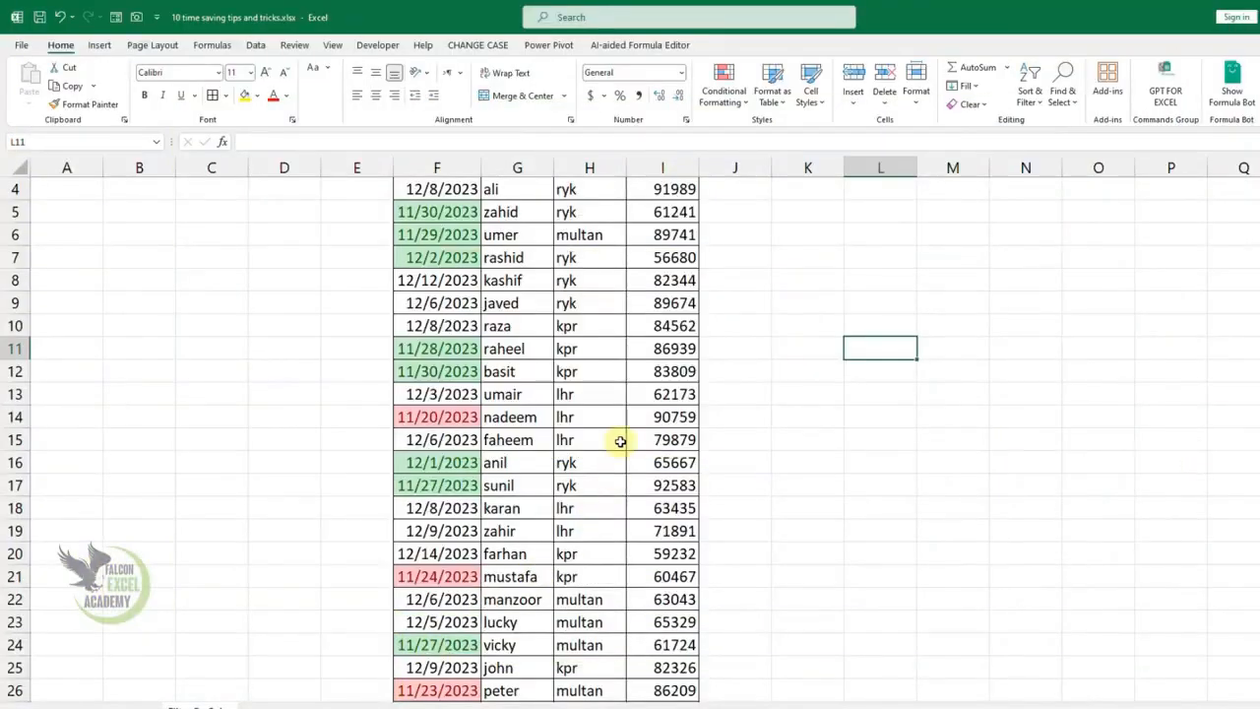
scroll(610, 445, up, 1)
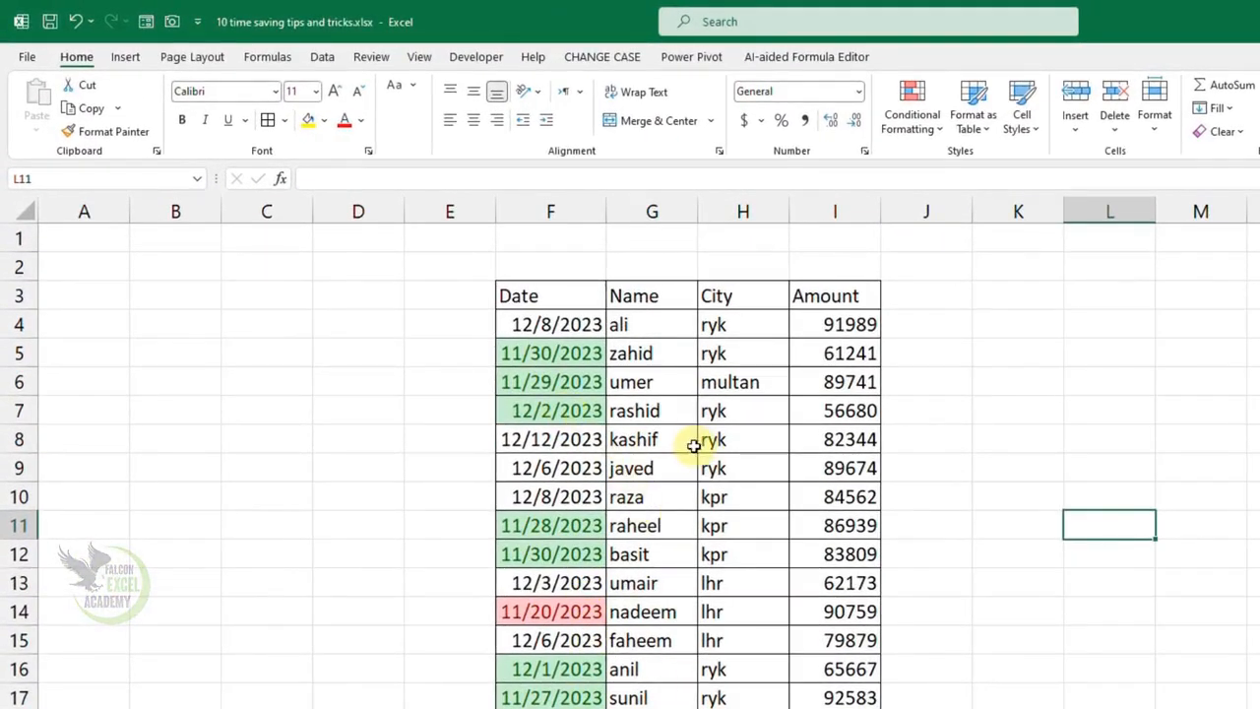
- Add filters to the Date, Name, City and Amount headers in F3:I3
drag(591, 295, 822, 296)
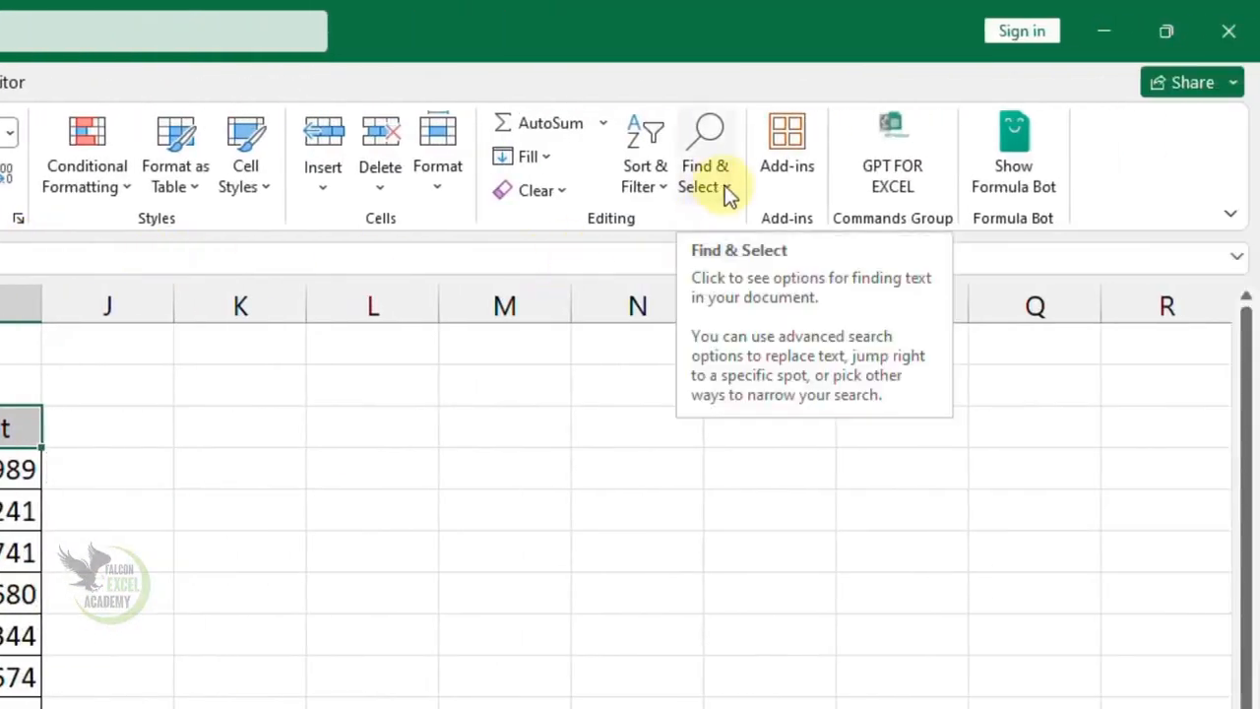
click(665, 192)
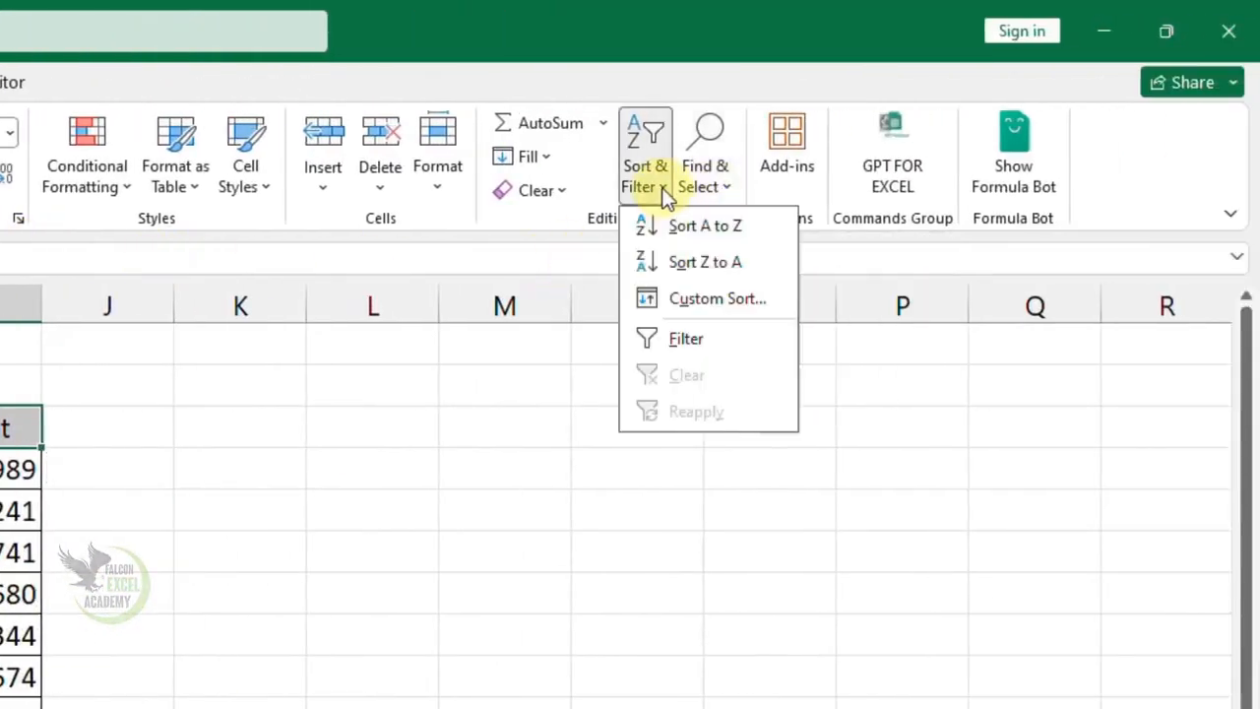
click(686, 338)
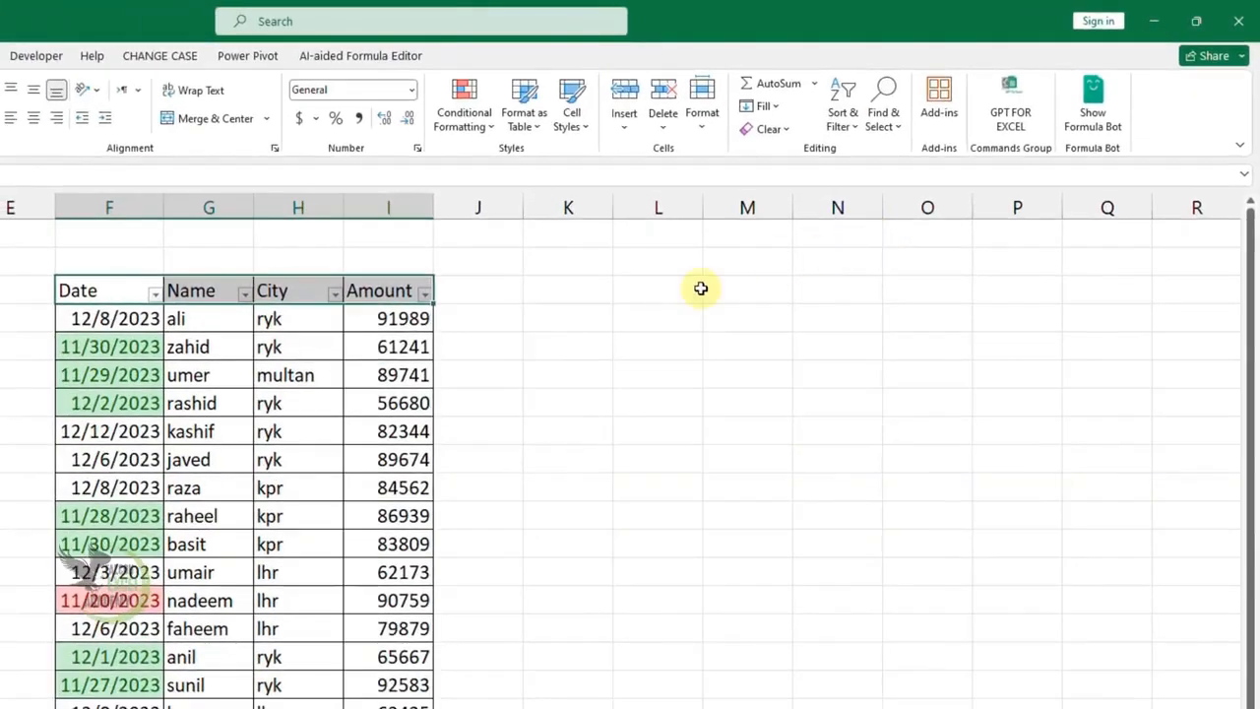
click(208, 403)
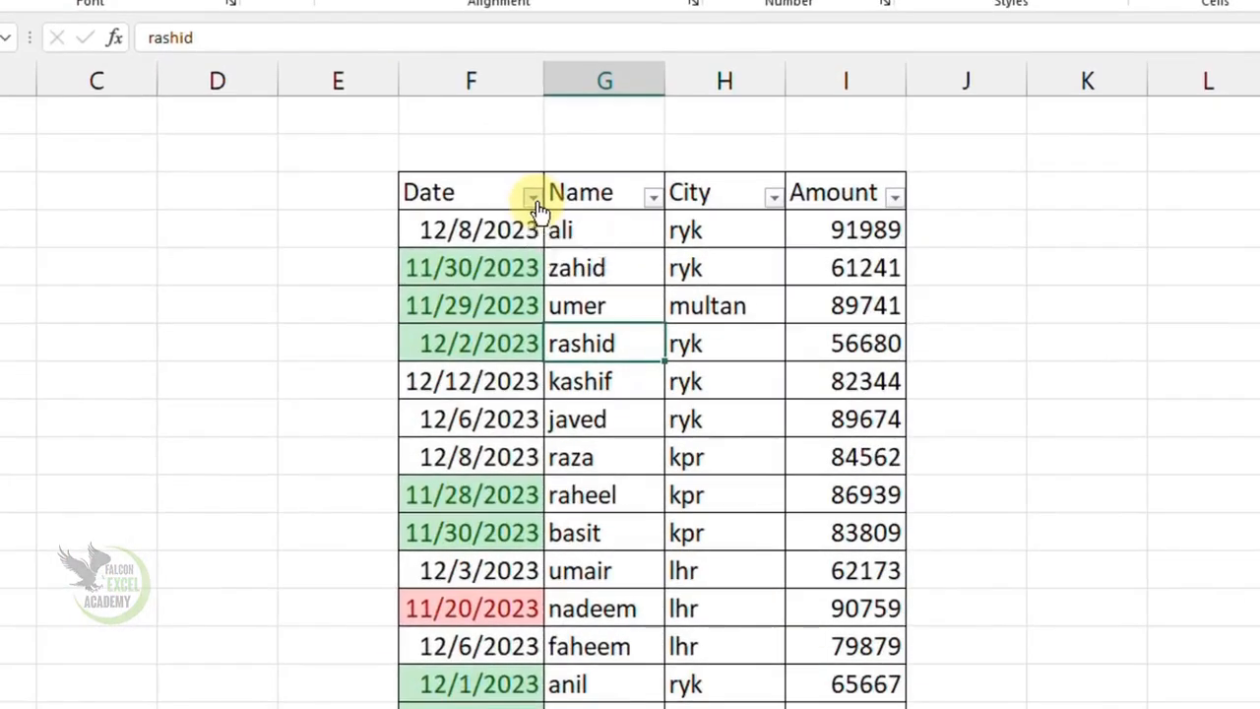
- Filter the Date column by the light green cell color
click(156, 295)
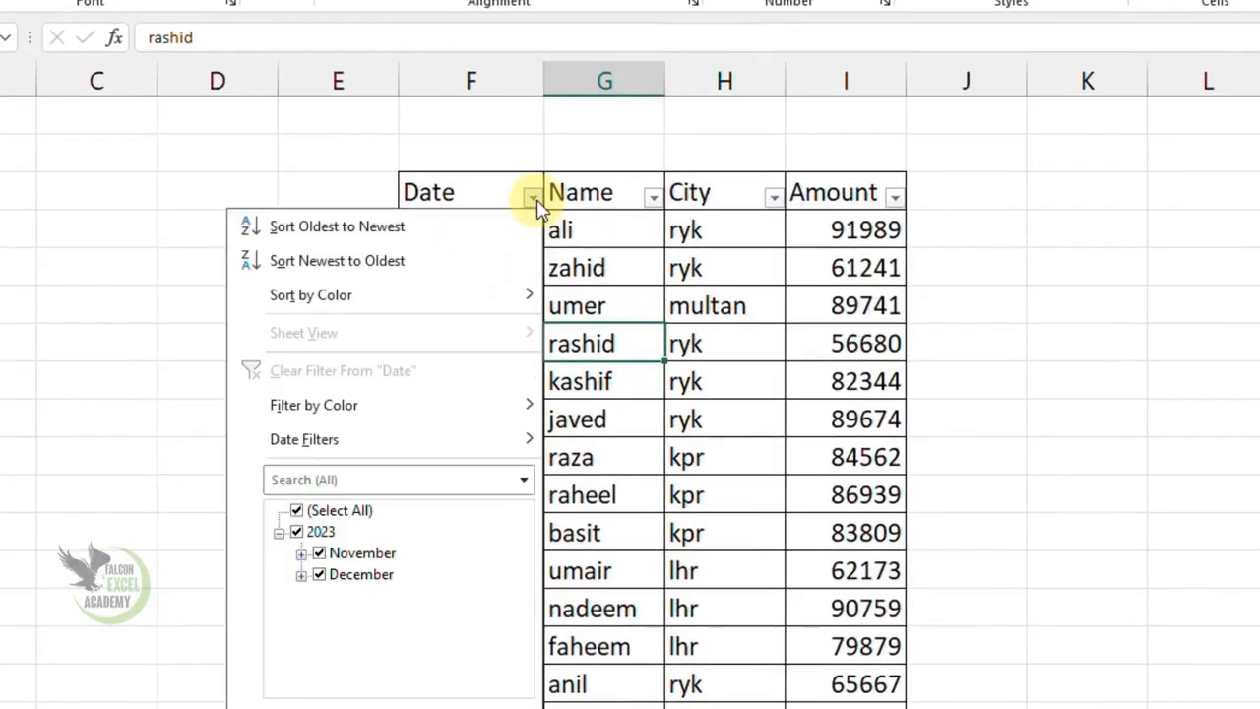
mouse_move(397, 412)
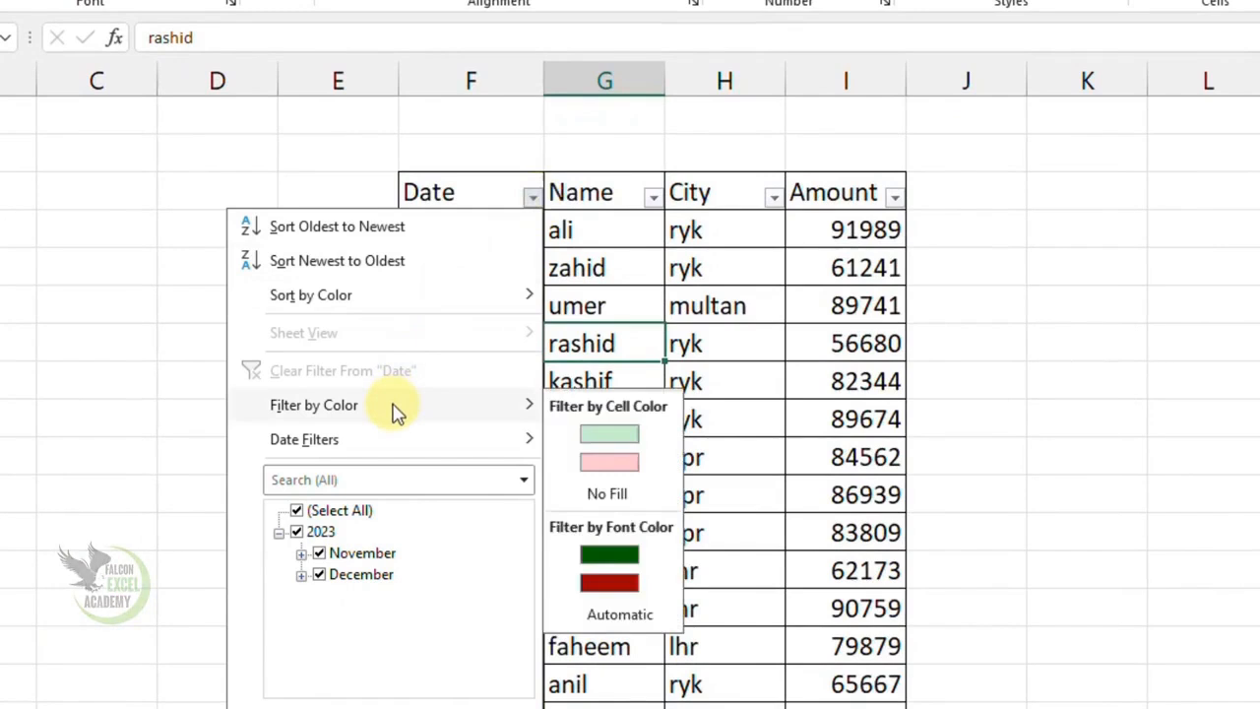
click(609, 434)
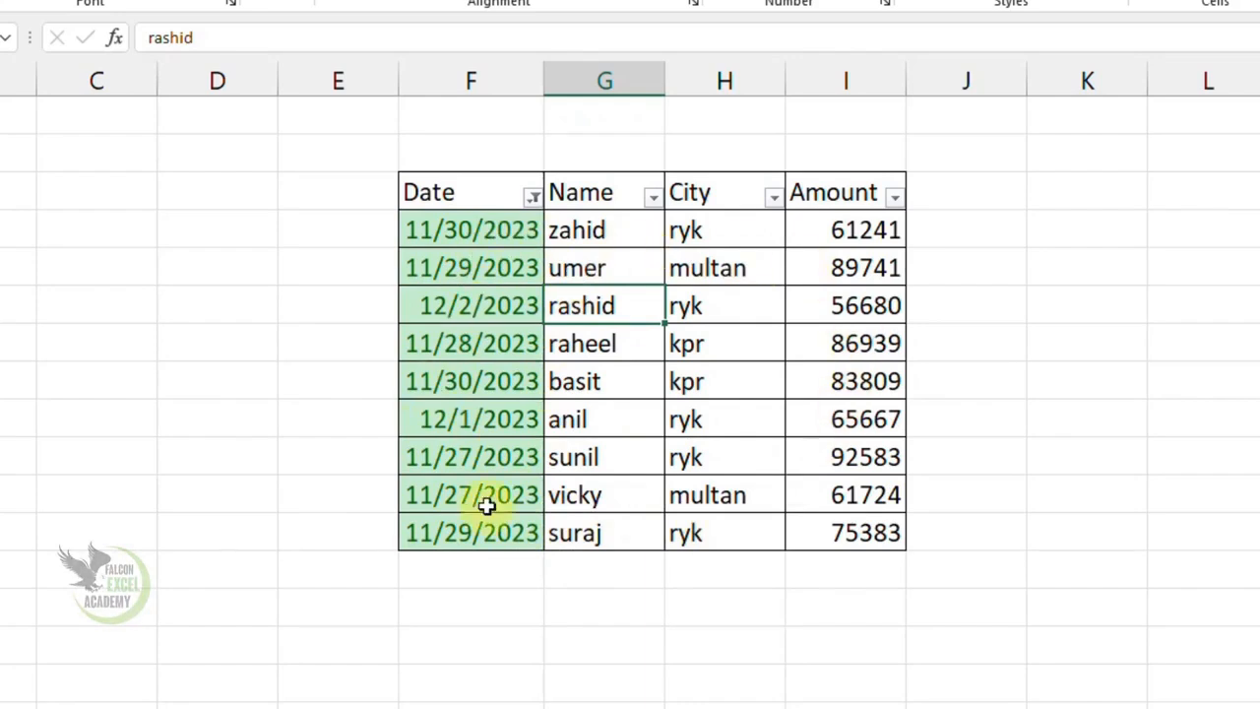
- Switch the Date column's filter to the light red cell color and clear the filter from Date
click(531, 197)
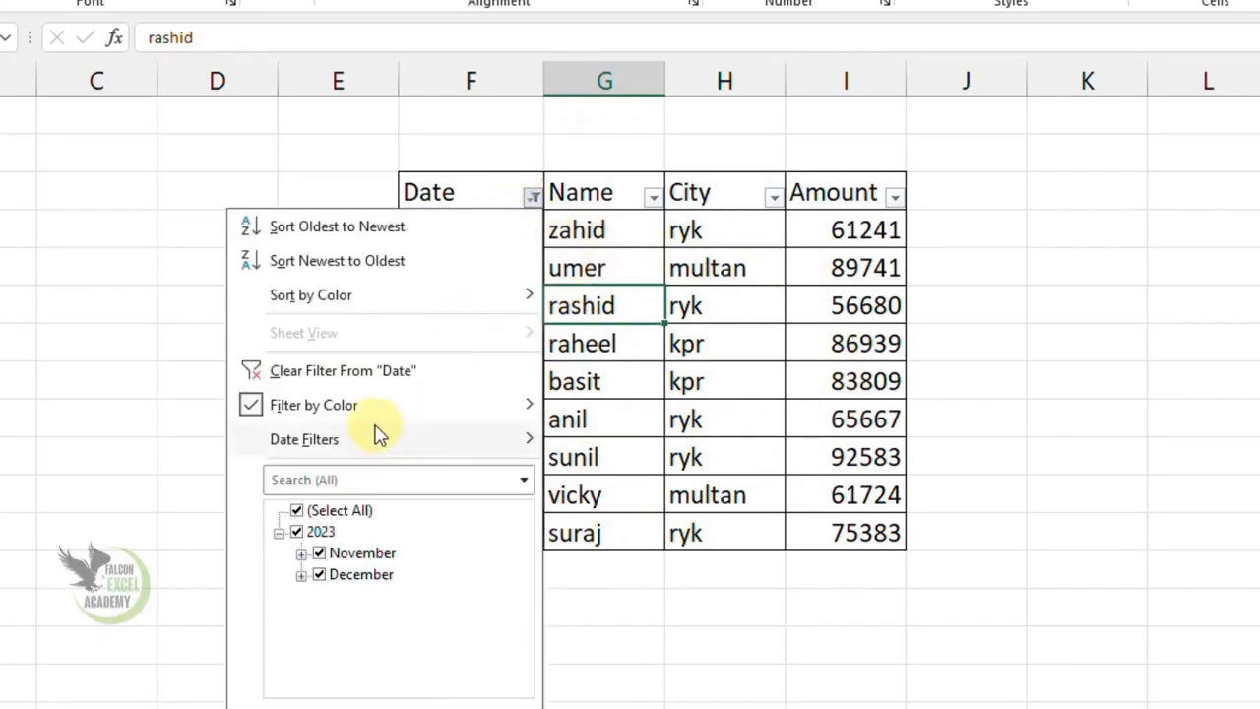
mouse_move(372, 413)
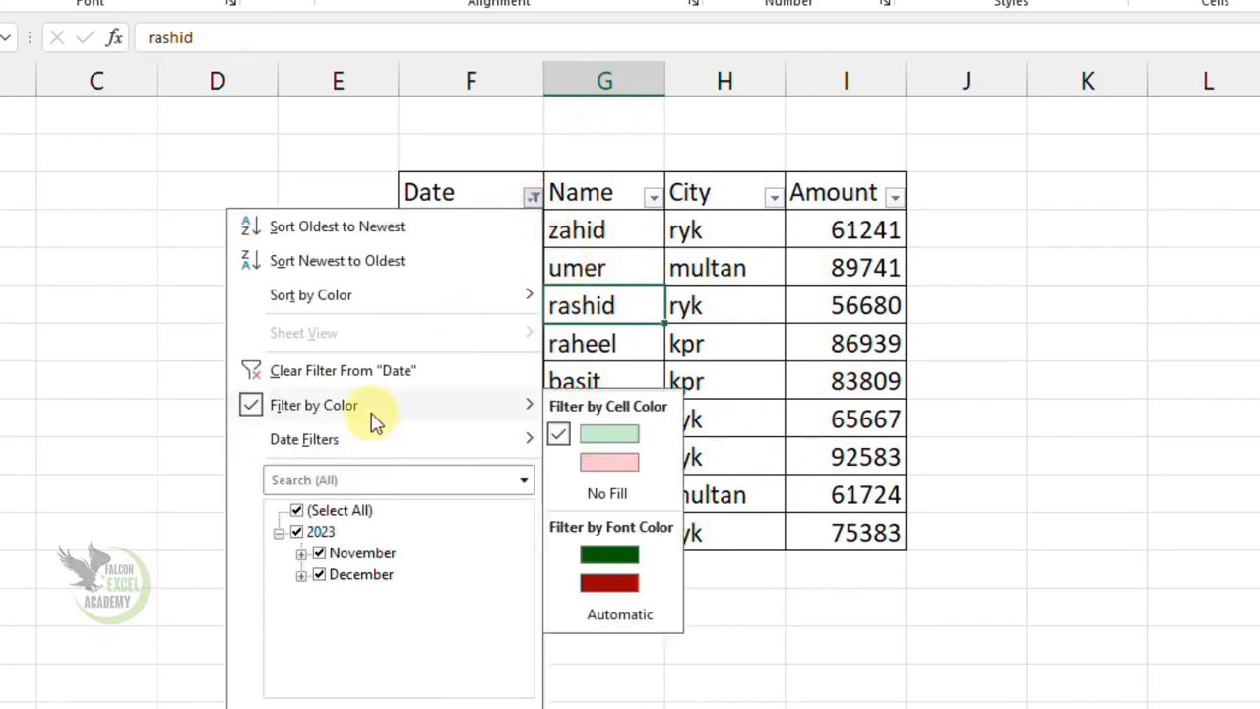
click(610, 462)
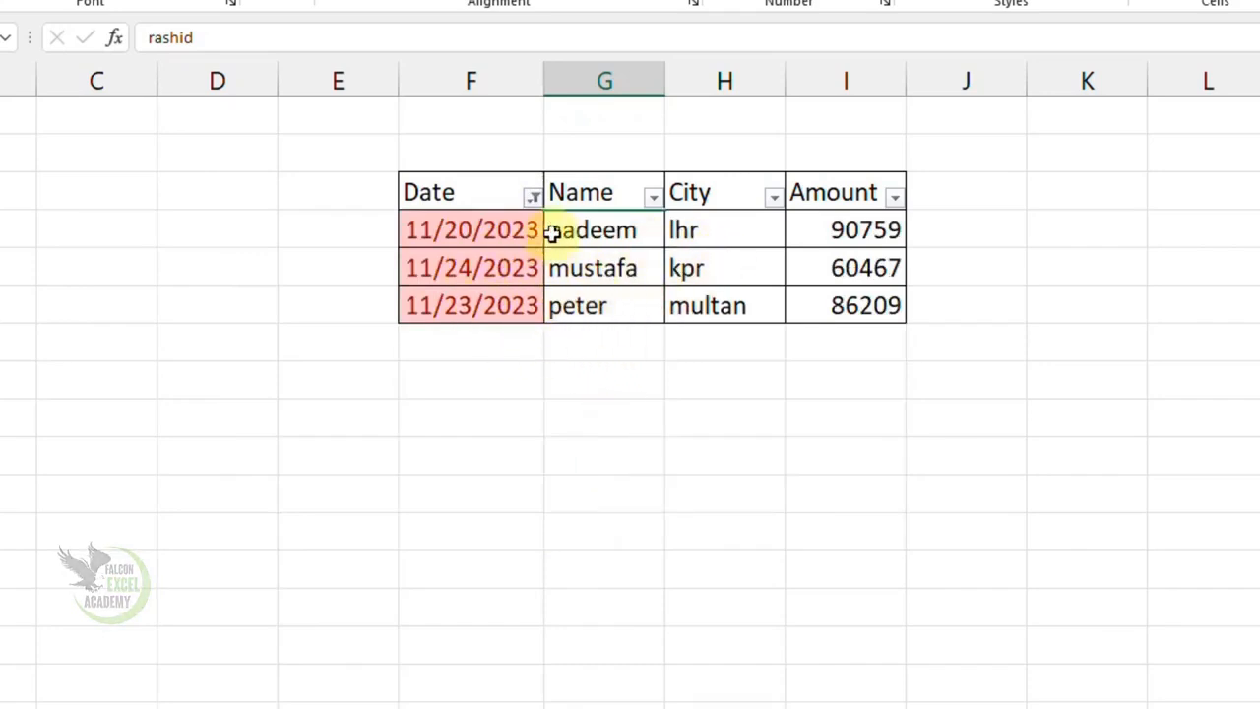
click(531, 197)
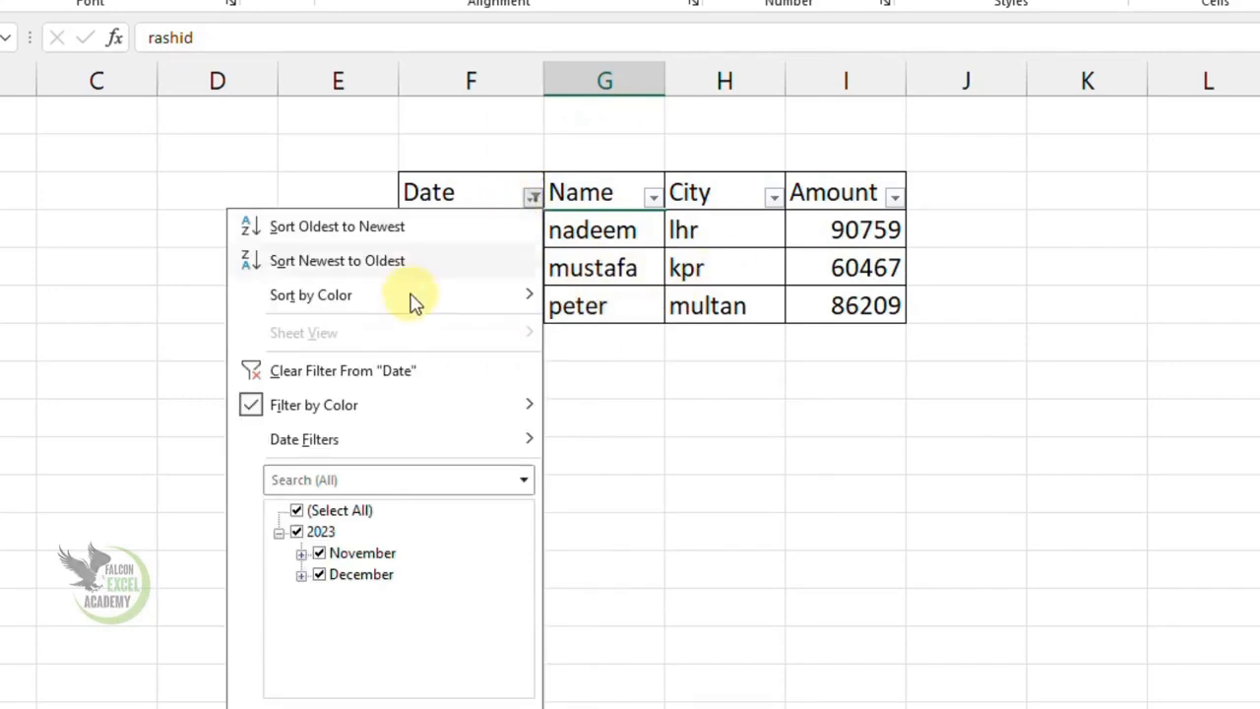
click(352, 382)
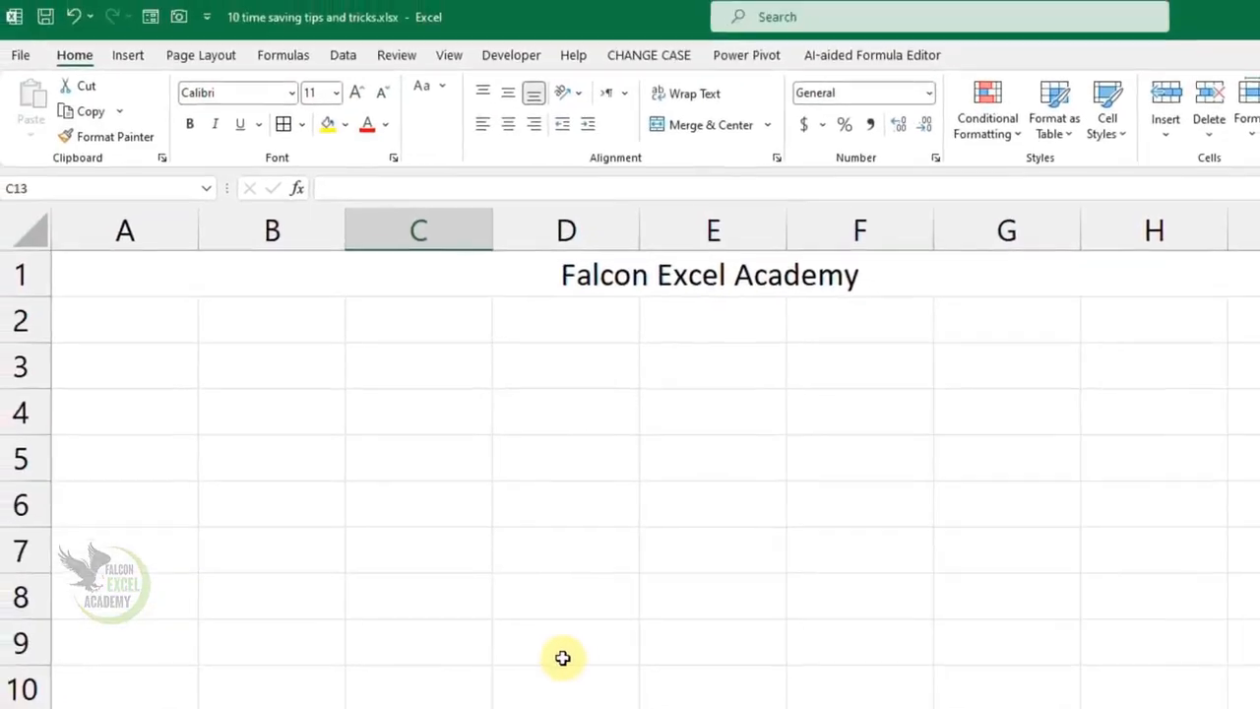
- Enter the heading "Office management" in cell A3
click(159, 366)
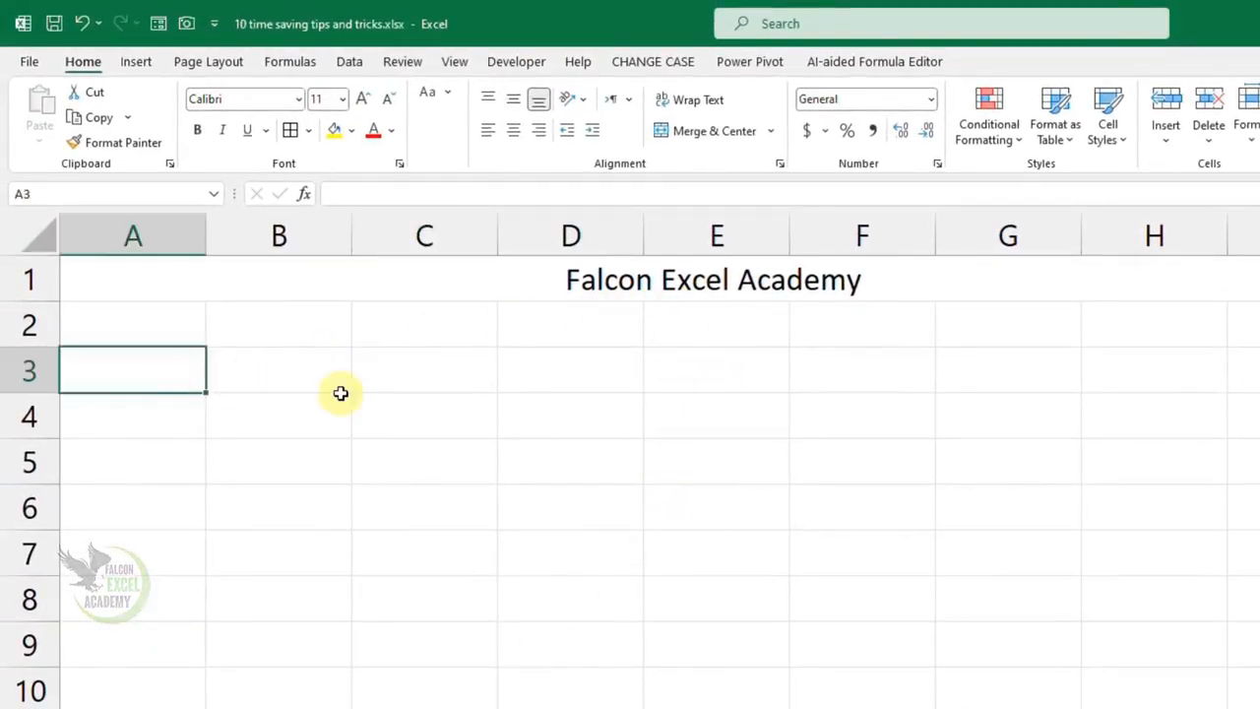
text(Off ice management)
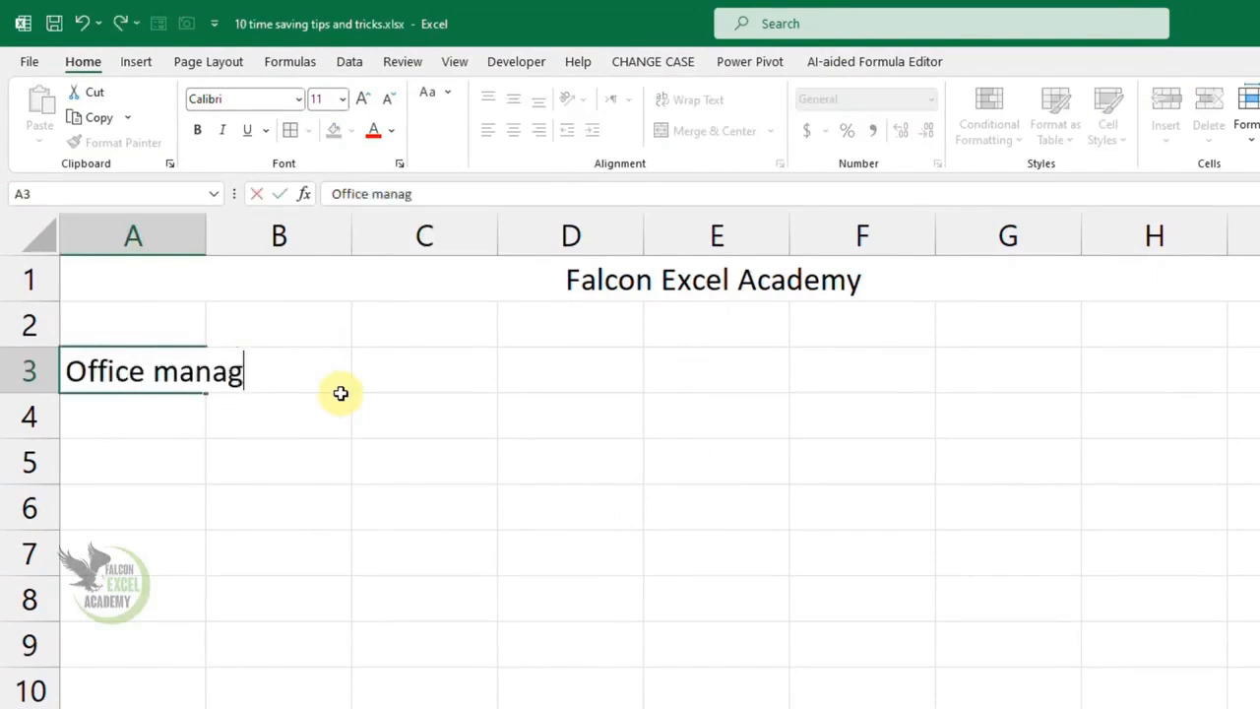
click(354, 478)
- Try merging and centering the Office management heading across A3:I3, and undo the merge
drag(124, 379, 956, 365)
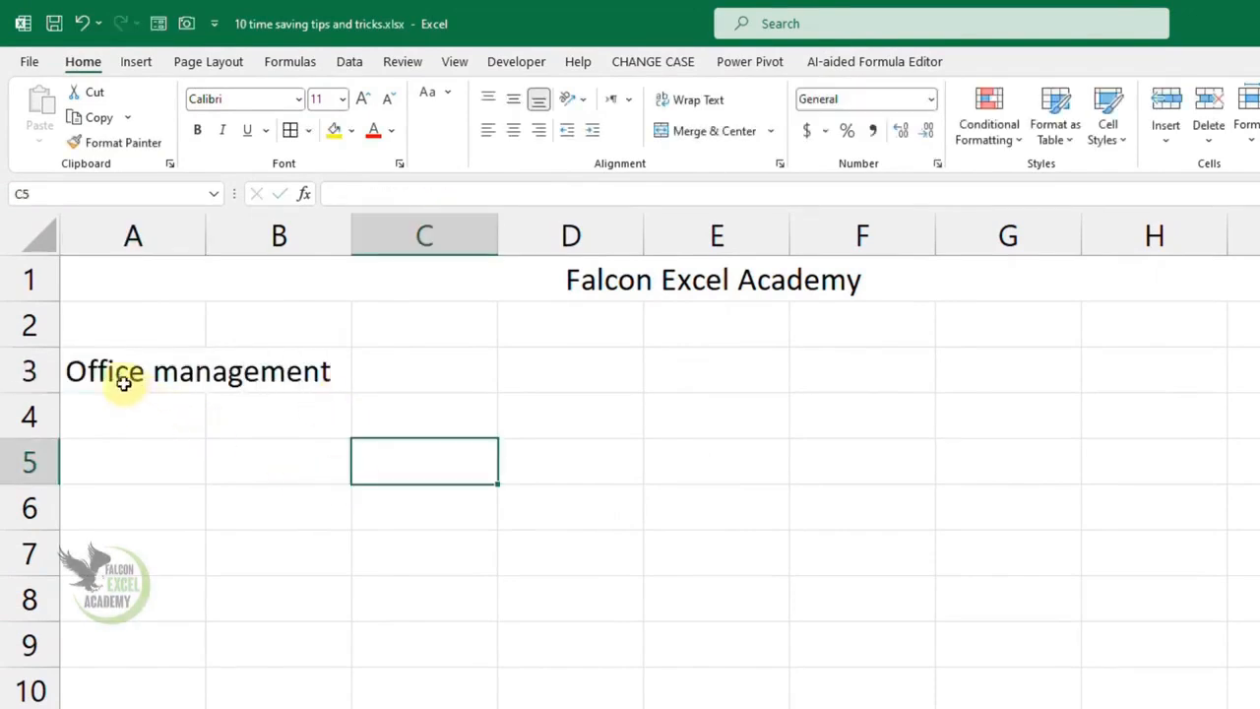
drag(892, 341, 1201, 336)
click(646, 117)
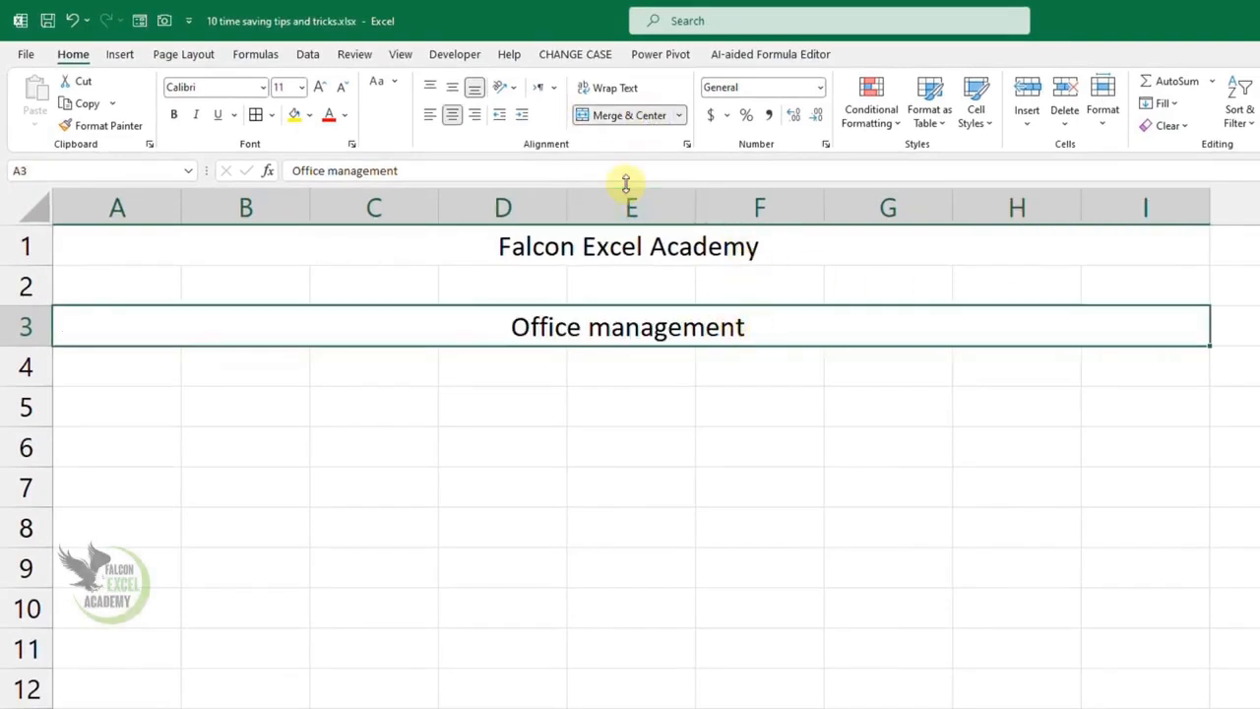
key(ctrl+z)
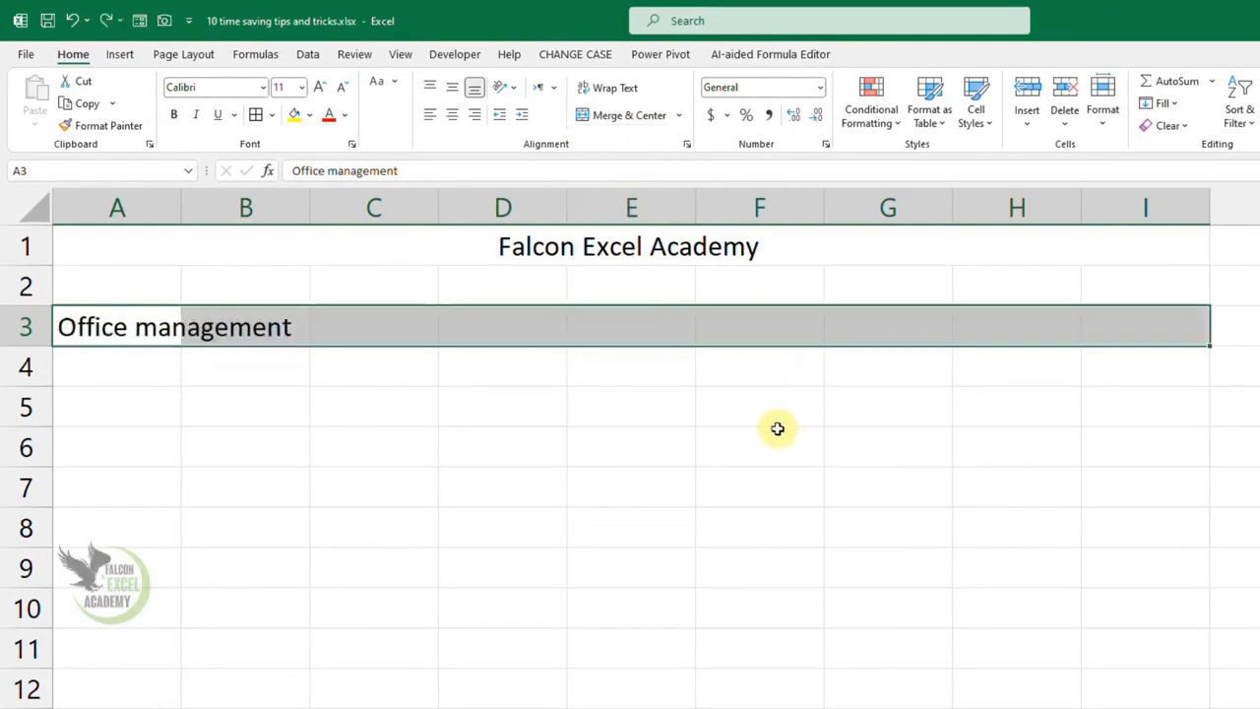
click(594, 464)
- Center the Office management heading over A3:I3 without merging, using the Center Across Selection horizontal alignment
click(148, 335)
drag(281, 330, 1128, 321)
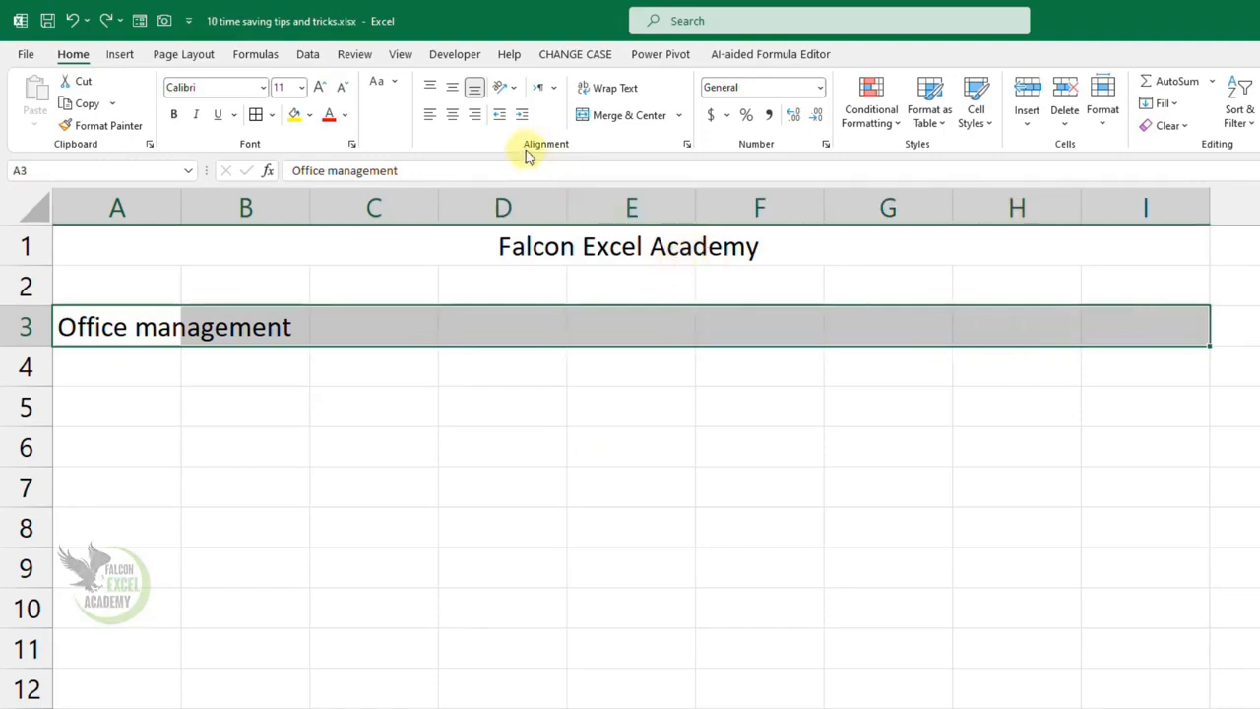
click(687, 146)
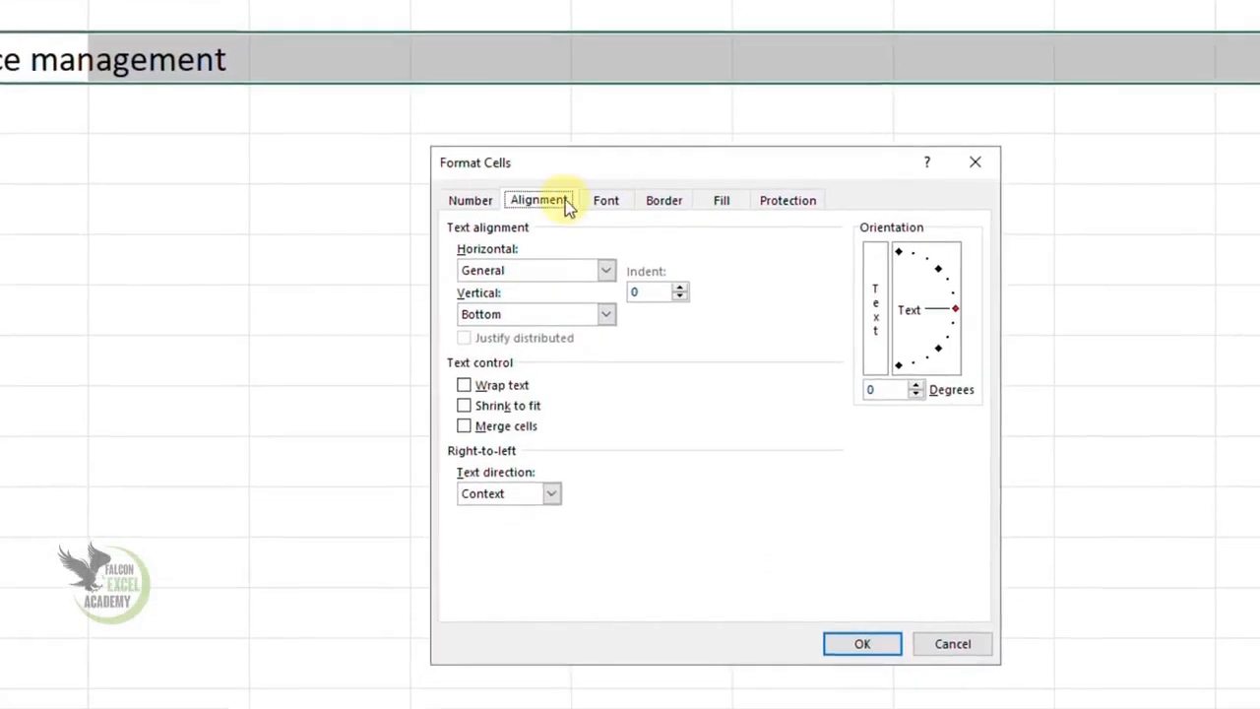
click(539, 280)
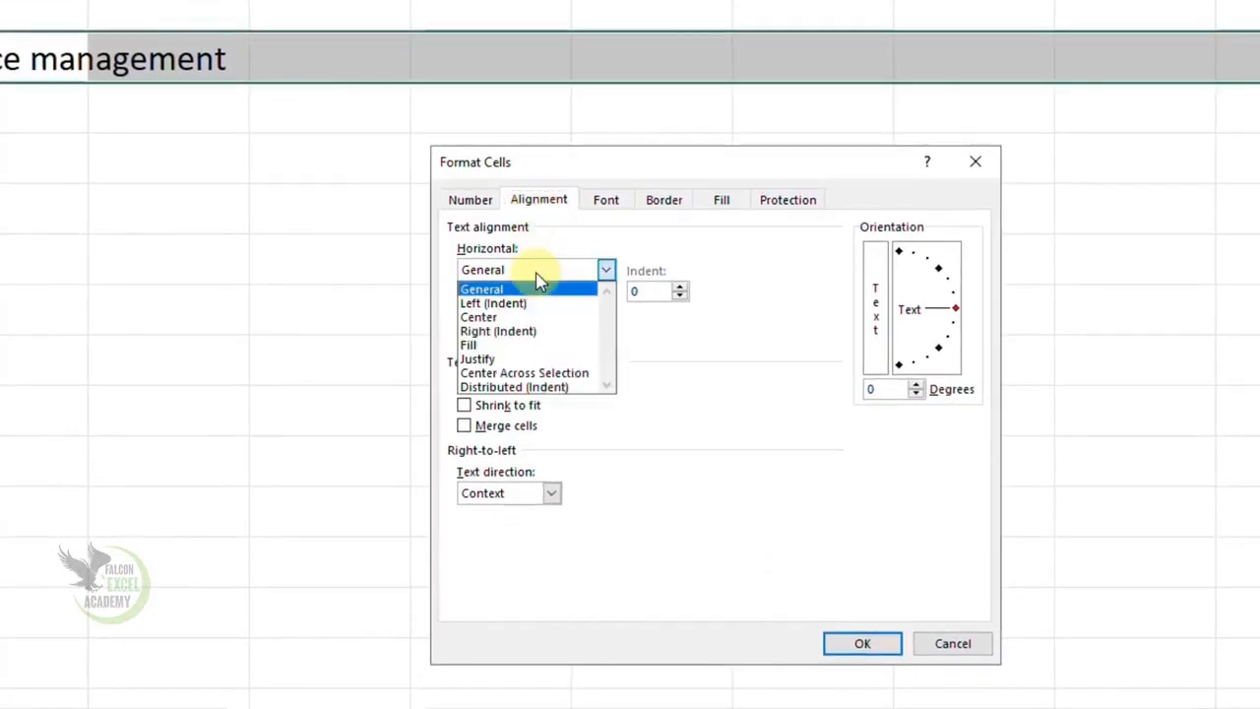
click(554, 376)
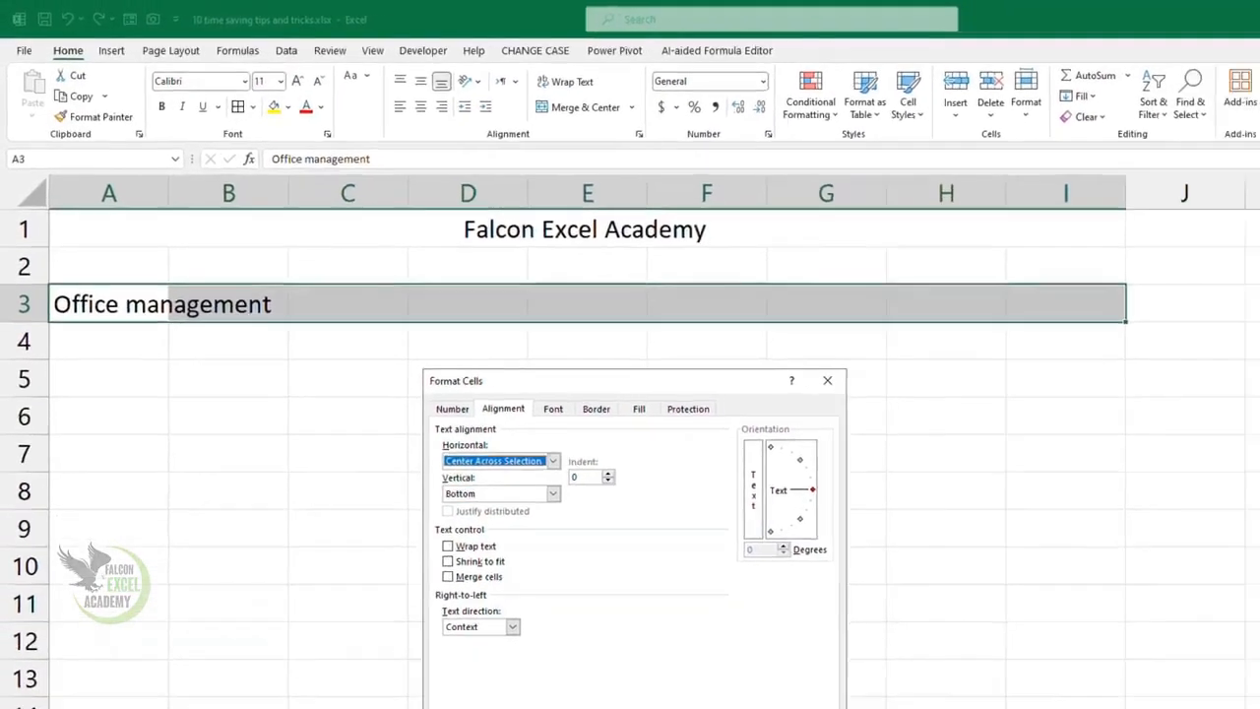
click(706, 695)
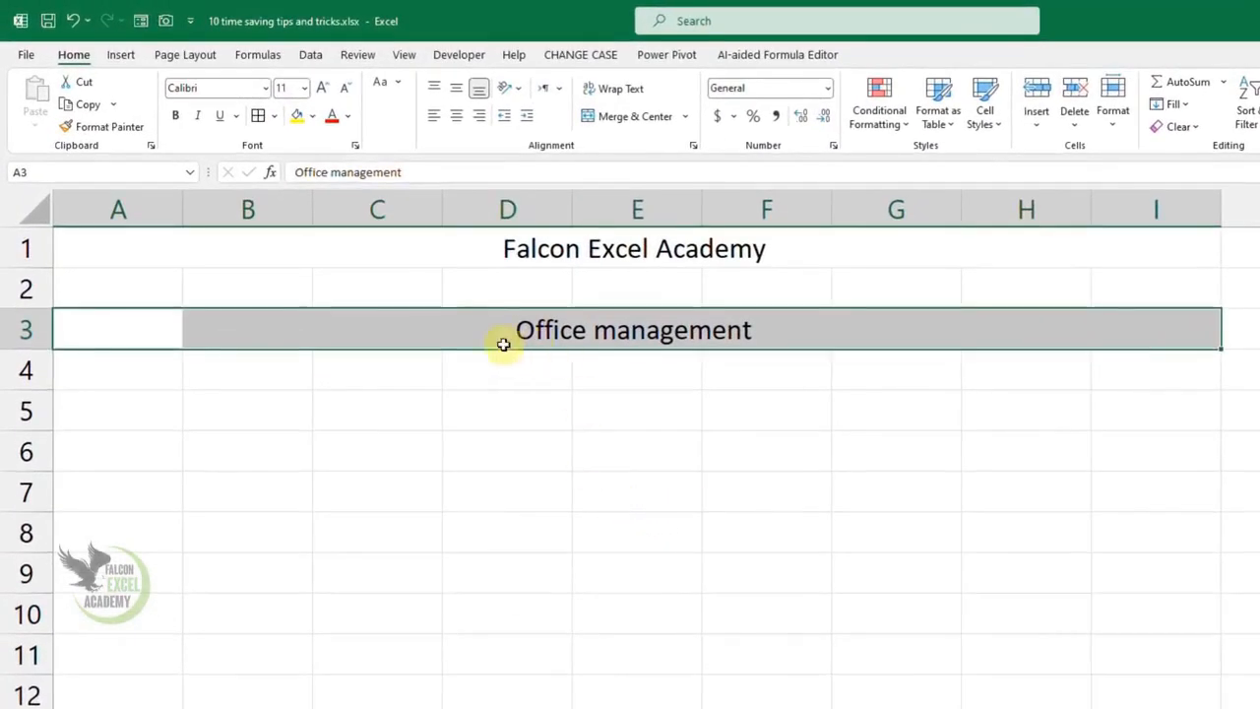
- Check that each cell across row 3, from A to I, can still be selected individually
click(146, 341)
click(230, 338)
click(343, 330)
click(482, 330)
click(801, 330)
click(979, 330)
click(1198, 329)
click(978, 332)
click(899, 332)
click(773, 332)
click(652, 337)
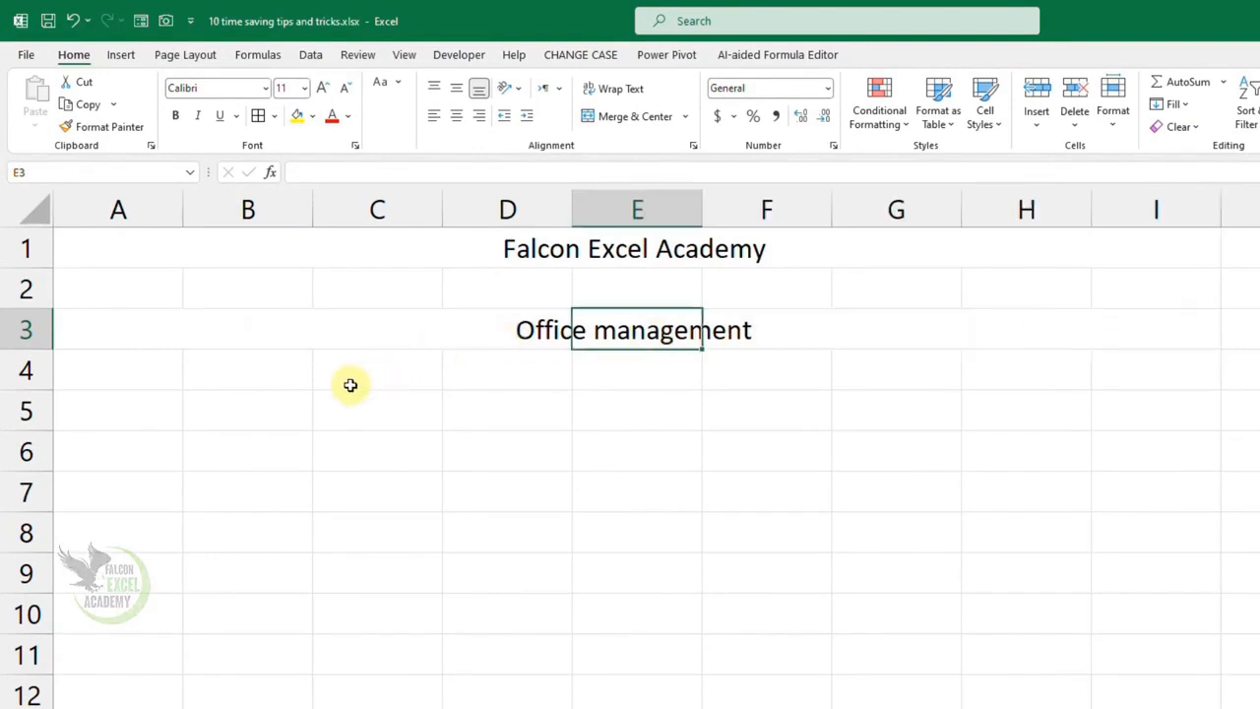
click(522, 371)
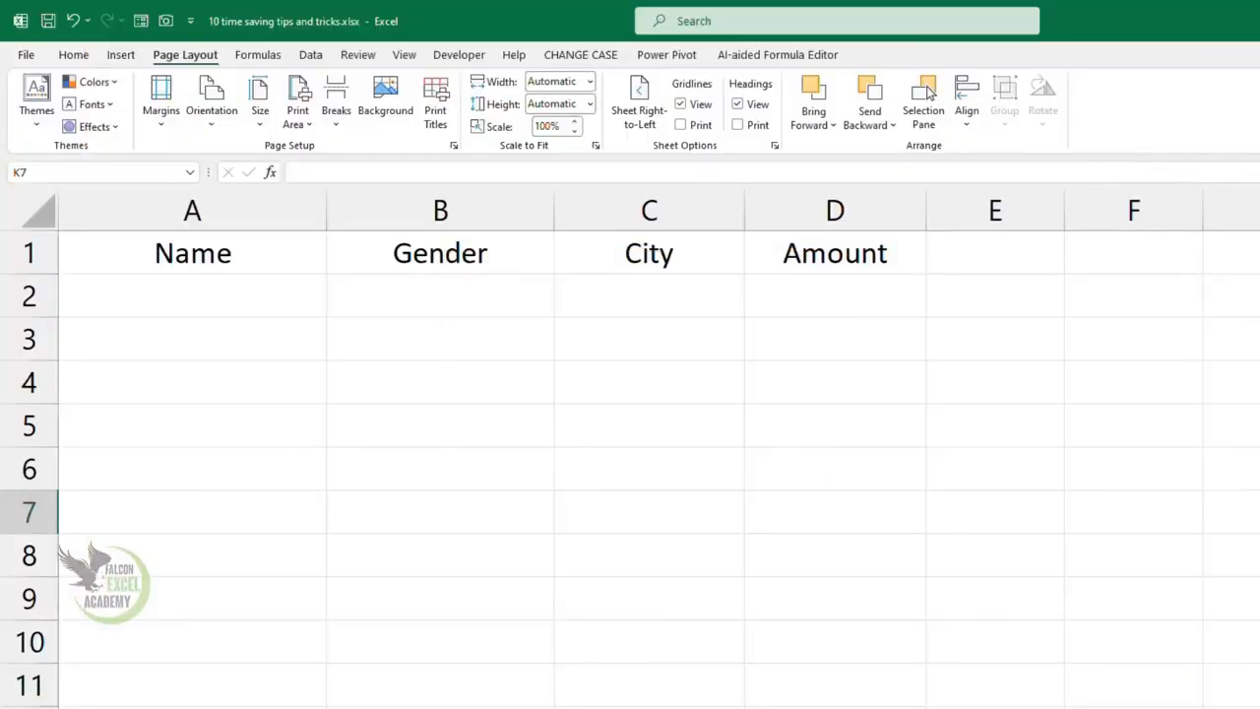
- Enter the first record in row 2: a person's name, gender male, city RYK and amount 45000
click(242, 301)
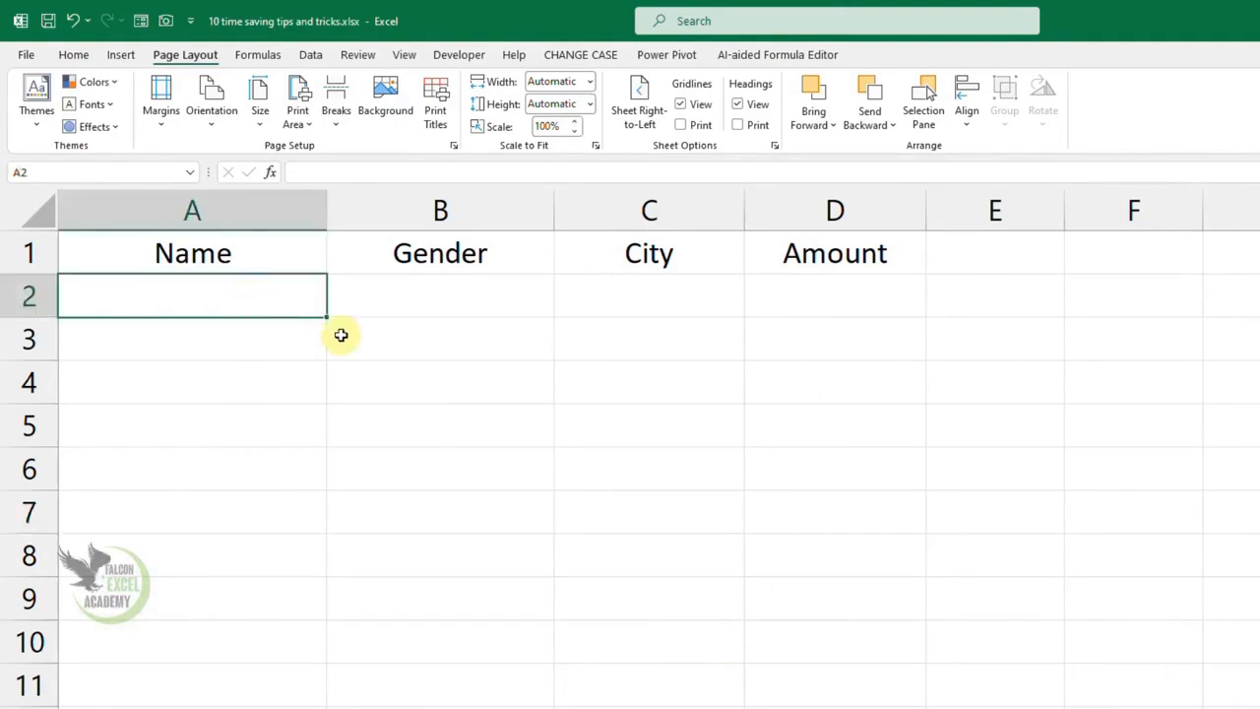
text(A)
key(Tab)
text(male)
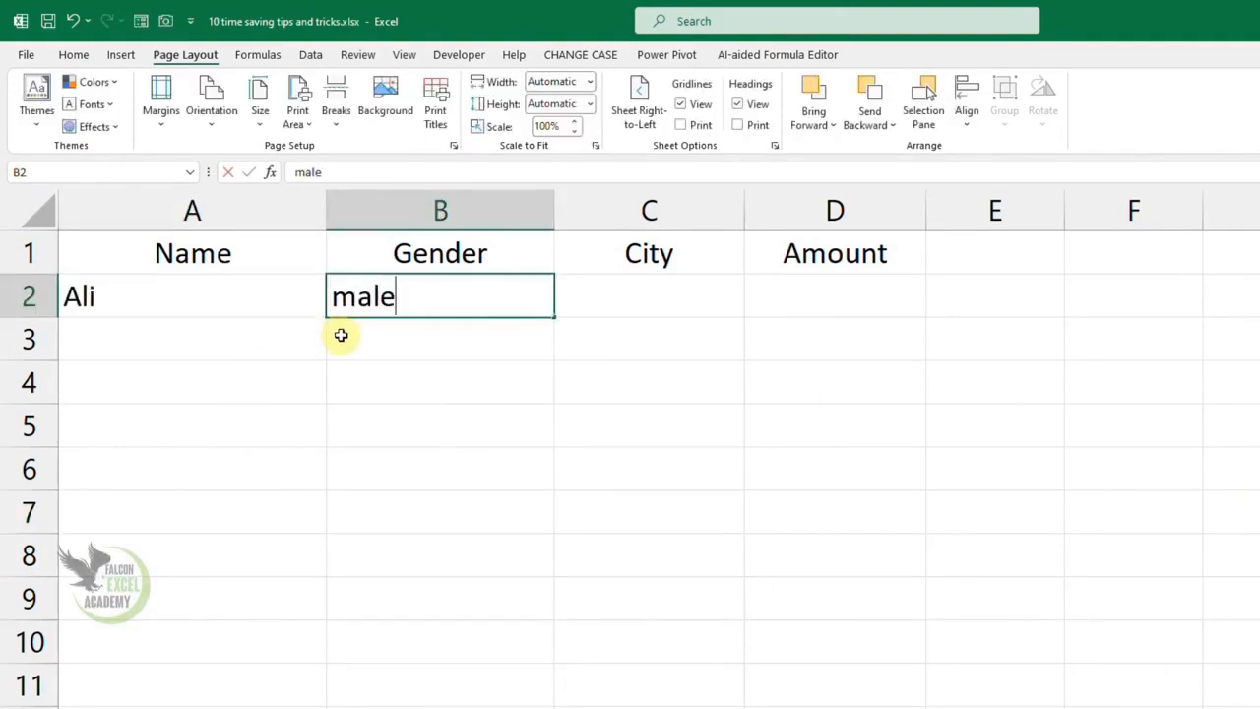
key(Tab)
text(RYK)
key(Tab)
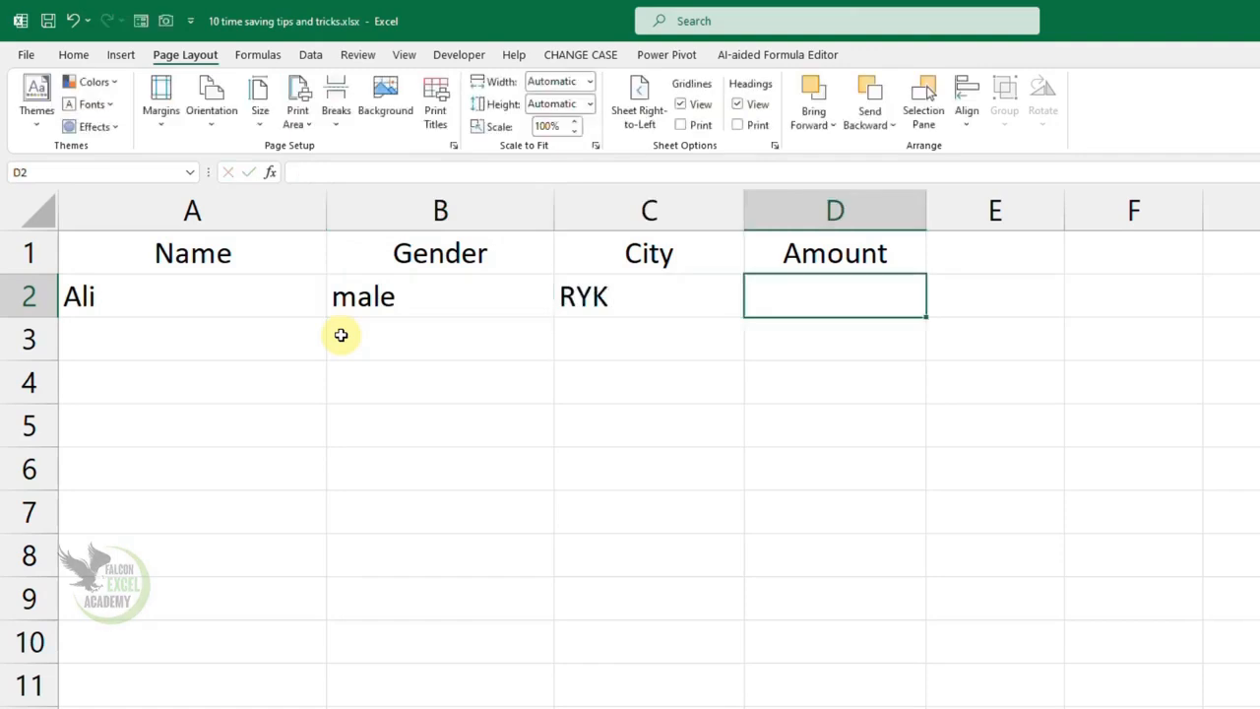
text(45000)
key(Return)
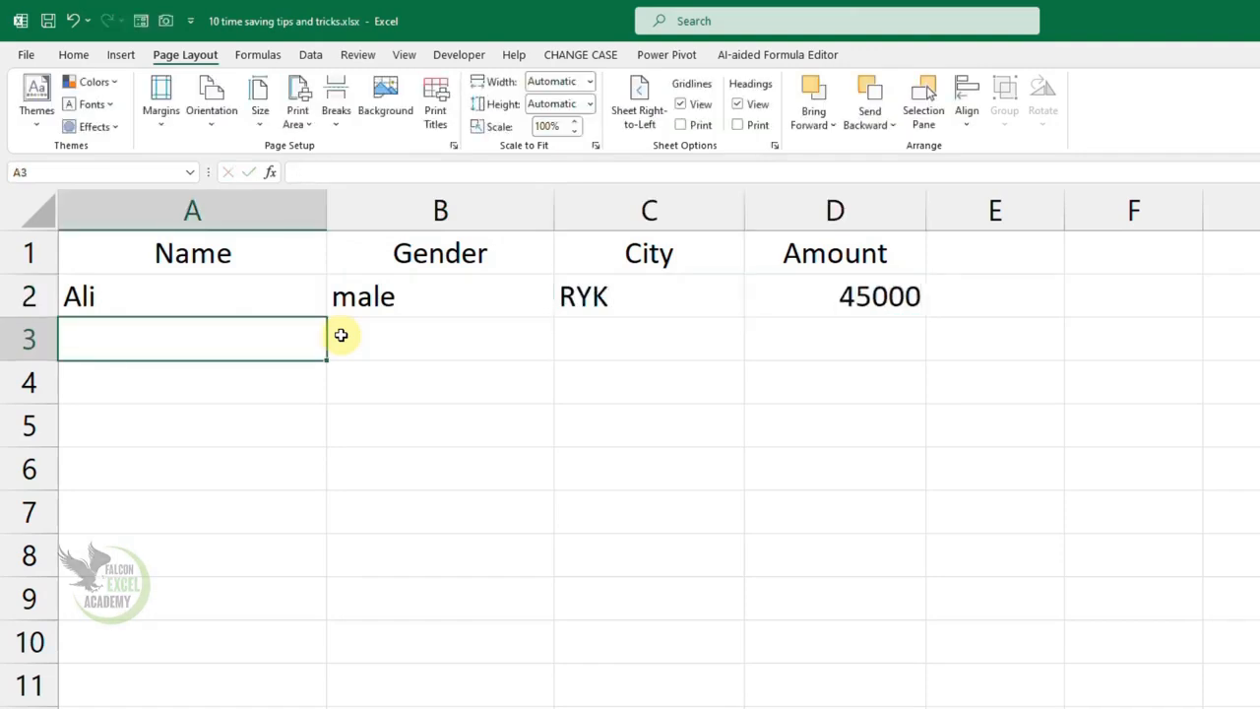
- Enter a record in row 51, just below the page break: a person's name, male, kpr and 4800
scroll(365, 470, down, 20)
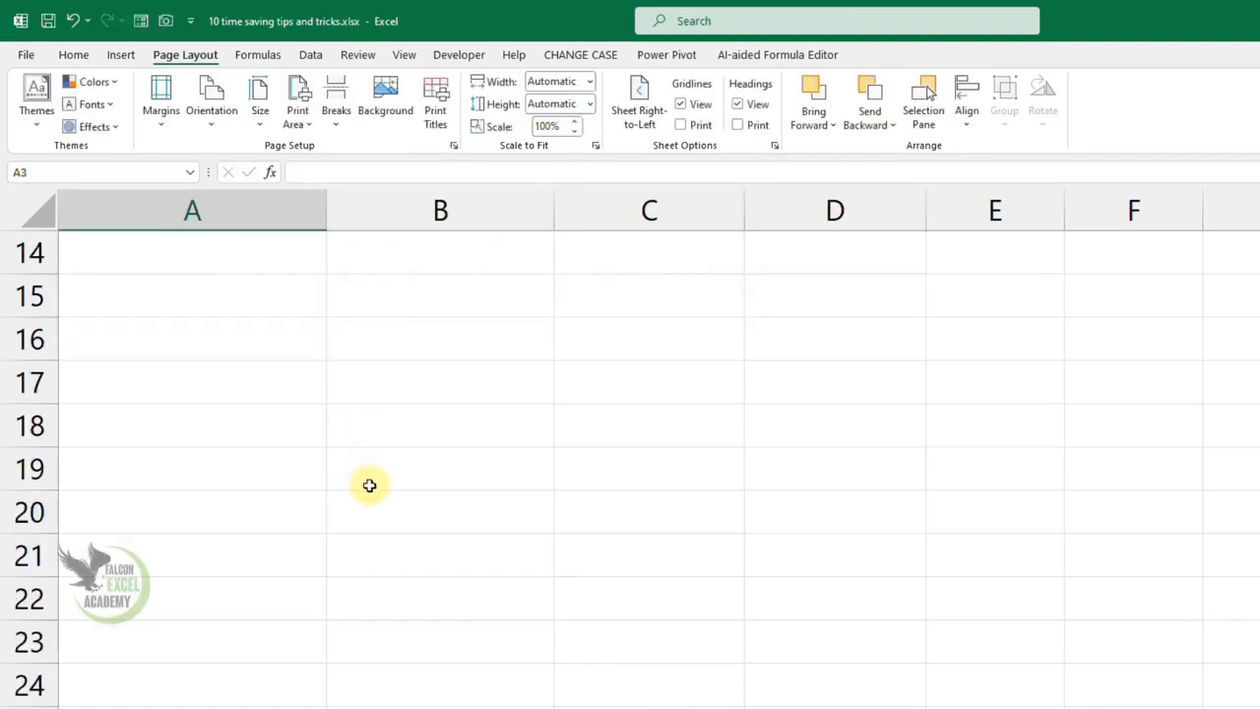
scroll(359, 496, up, 9)
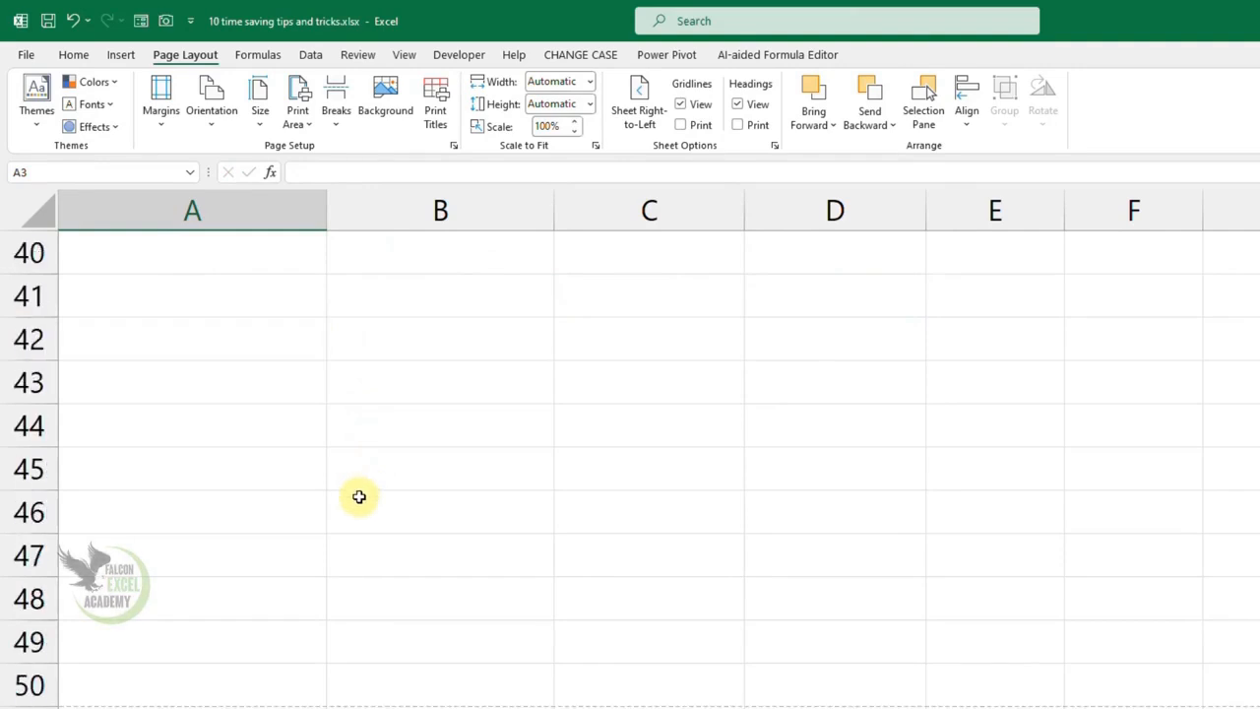
click(226, 705)
text(amir)
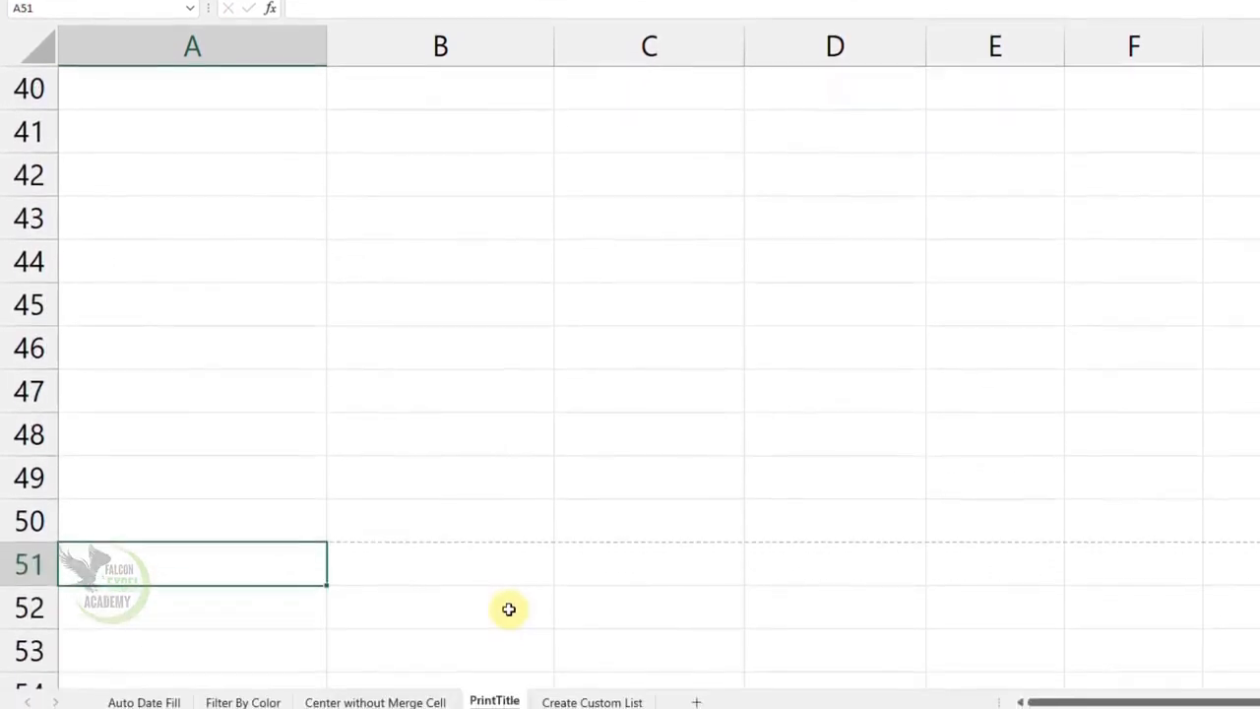
key(Tab)
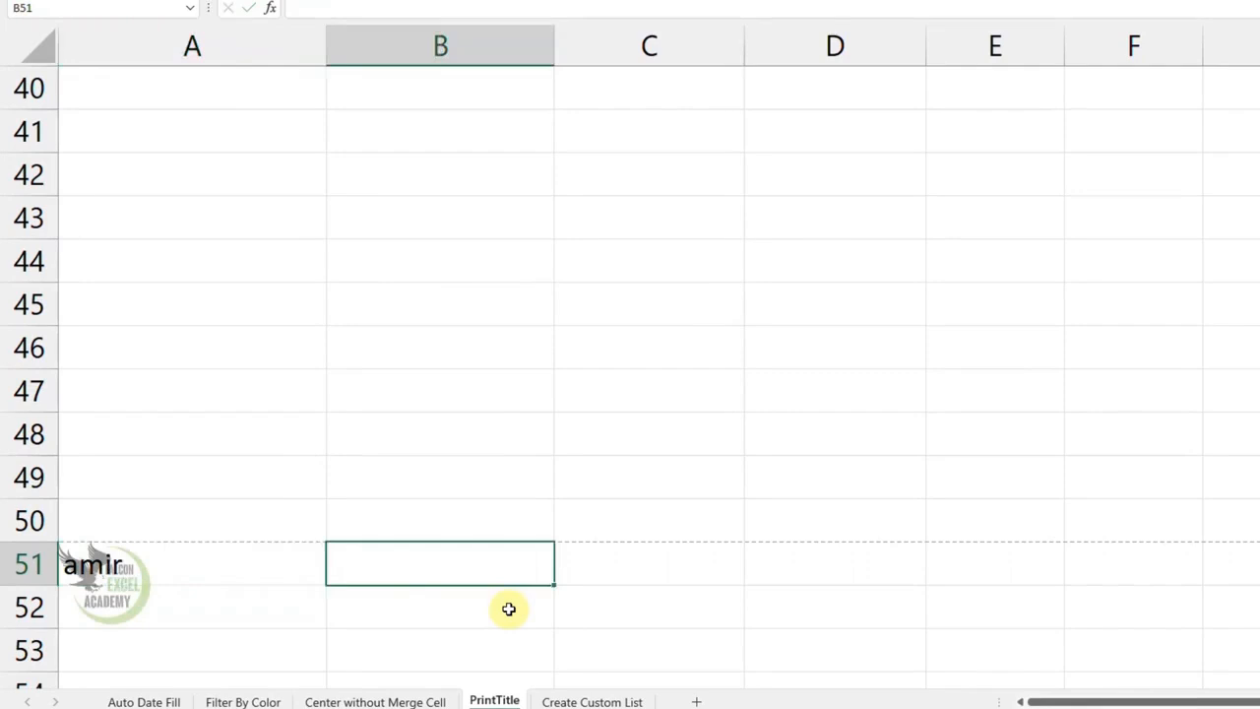
key(Tab)
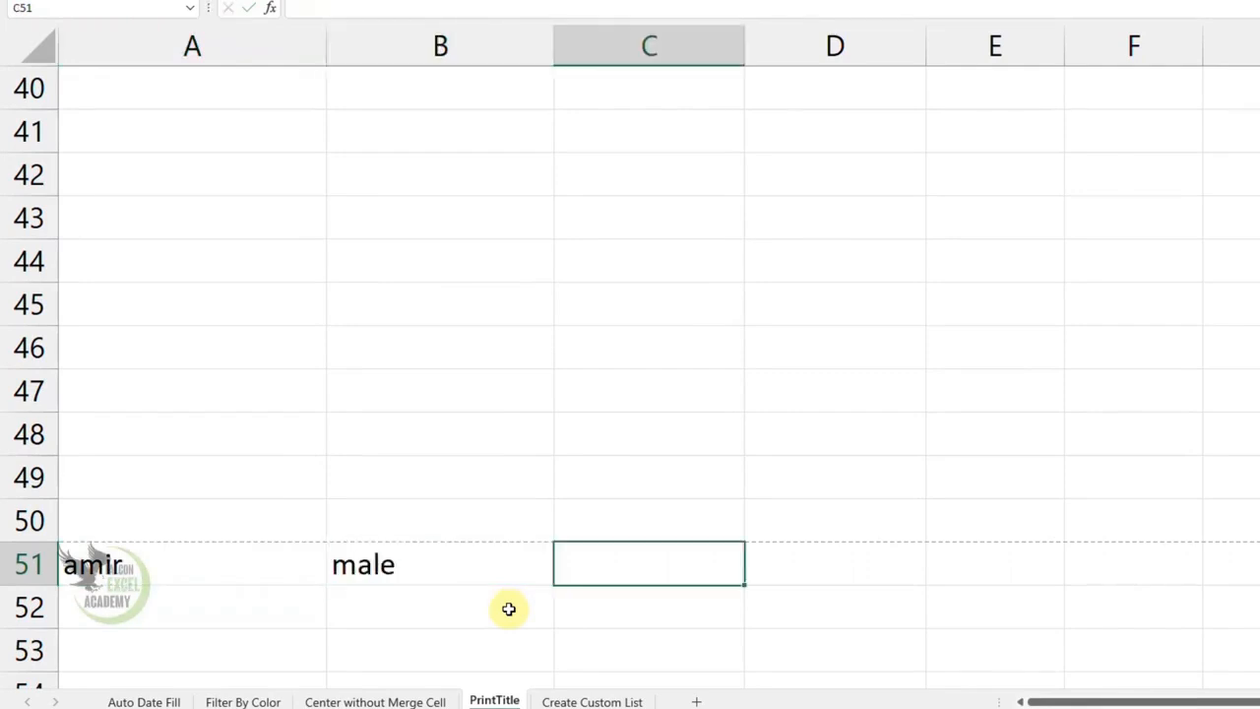
key(Tab)
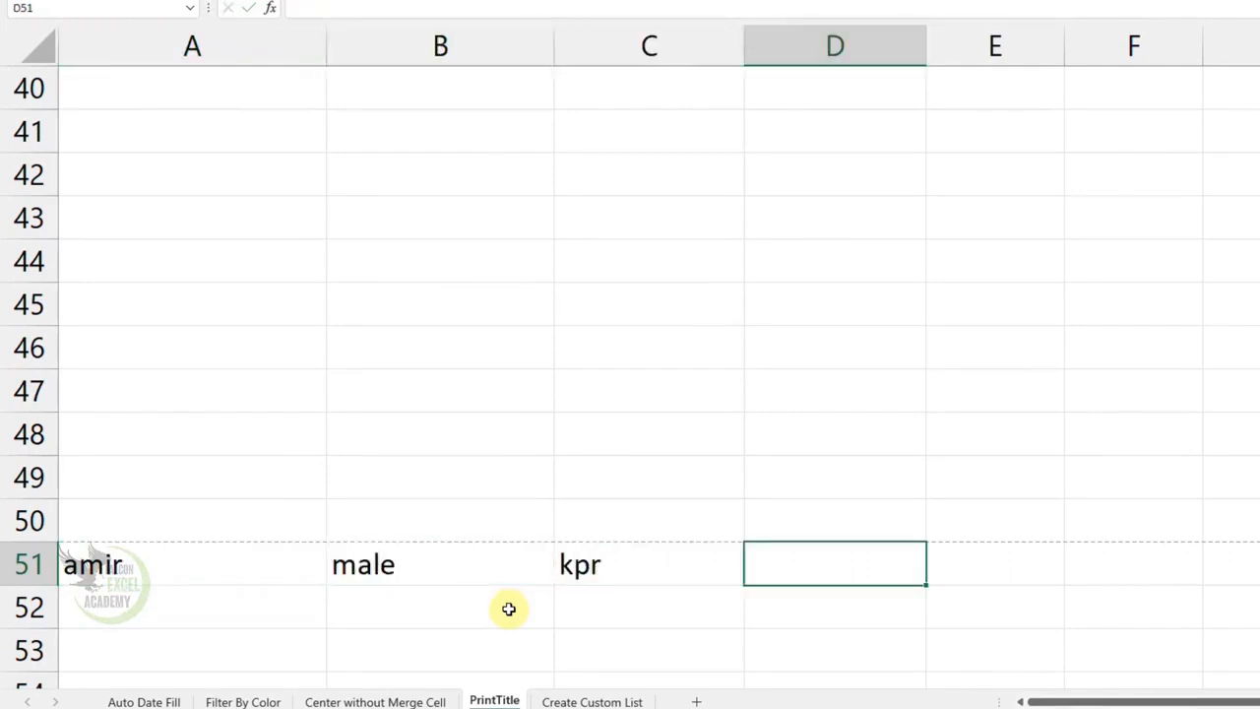
key(Return)
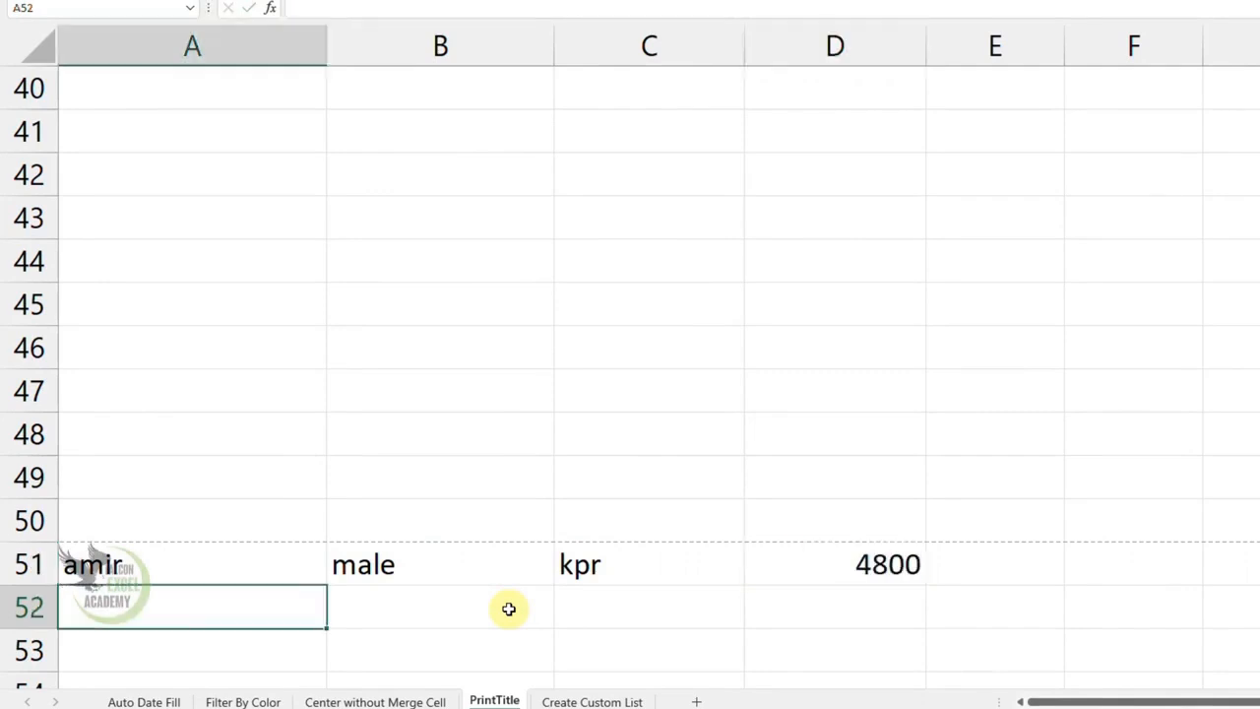
- Enter a record in row 100, just below the next page break: a person's name, ryk, male and 47000
scroll(362, 569, down, 9)
scroll(362, 573, down, 9)
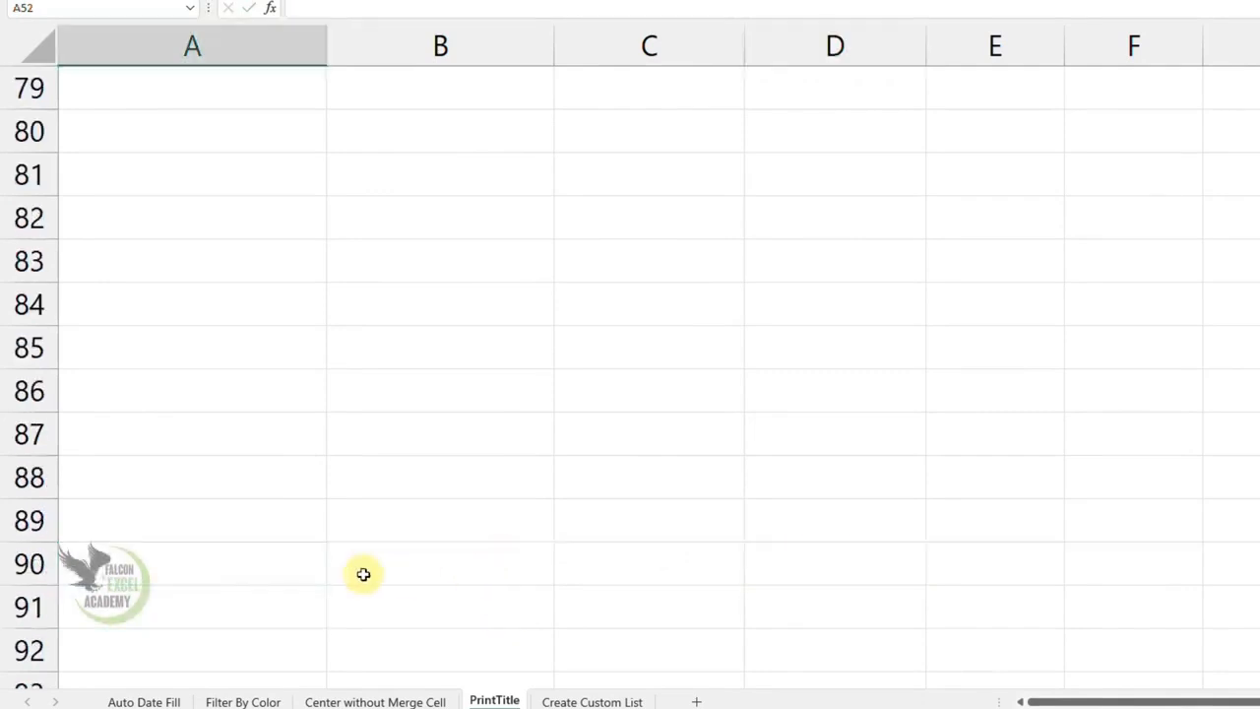
click(186, 434)
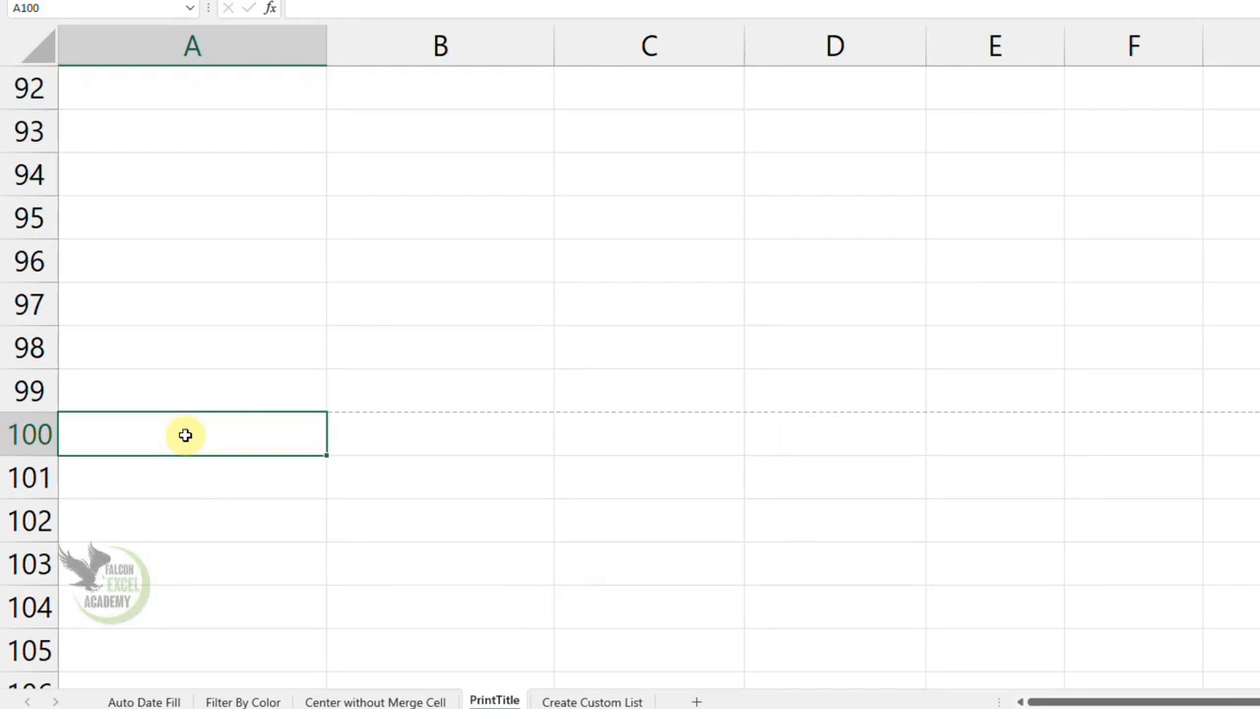
key(Tab)
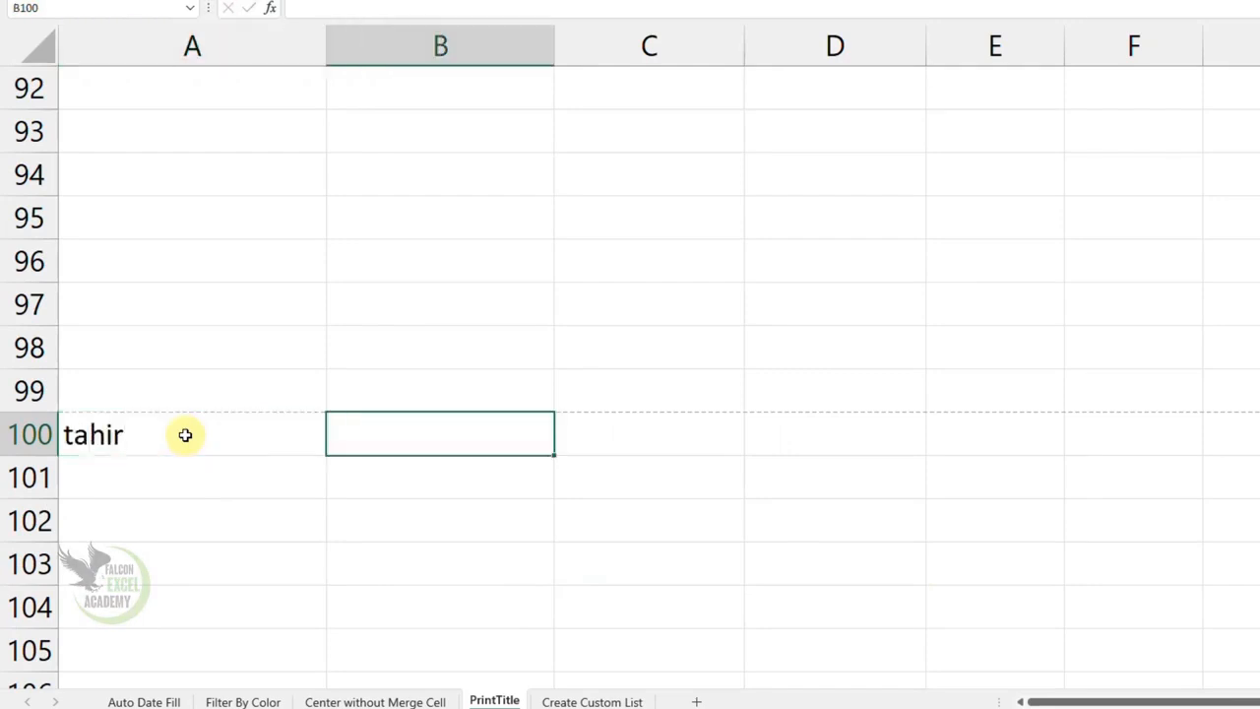
text(ryk)
key(Tab)
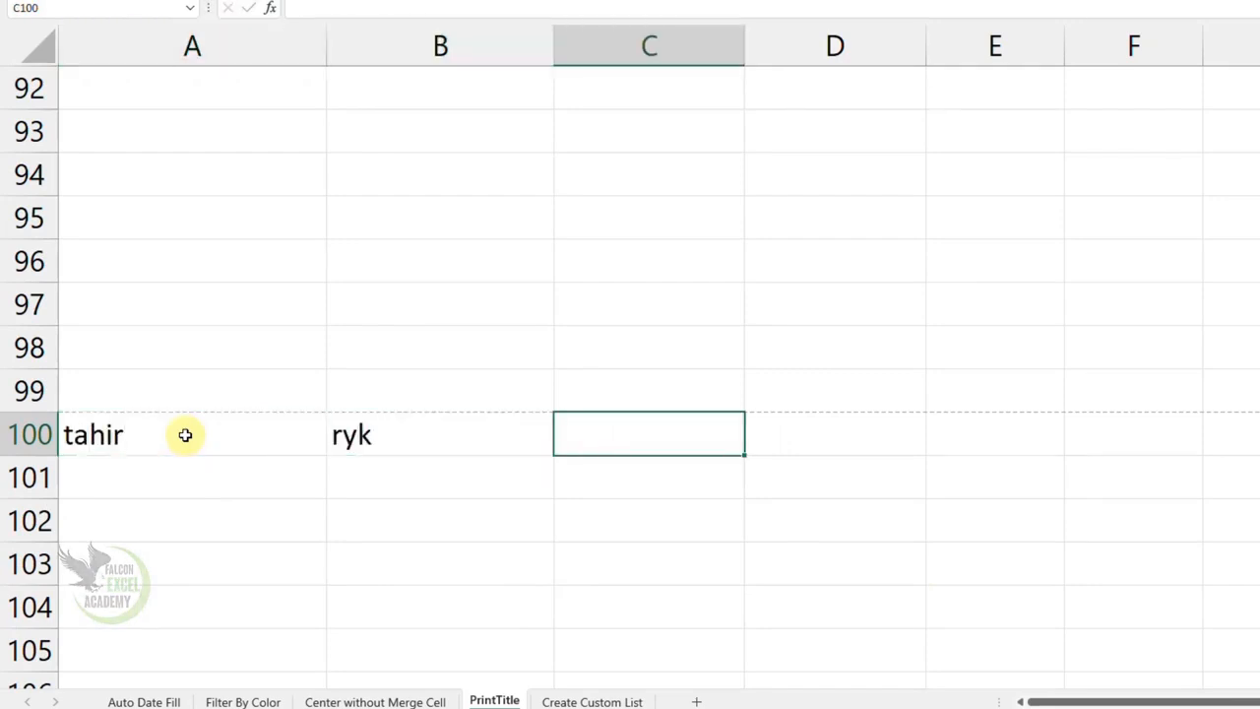
text(male)
key(Tab)
text(47000)
key(Return)
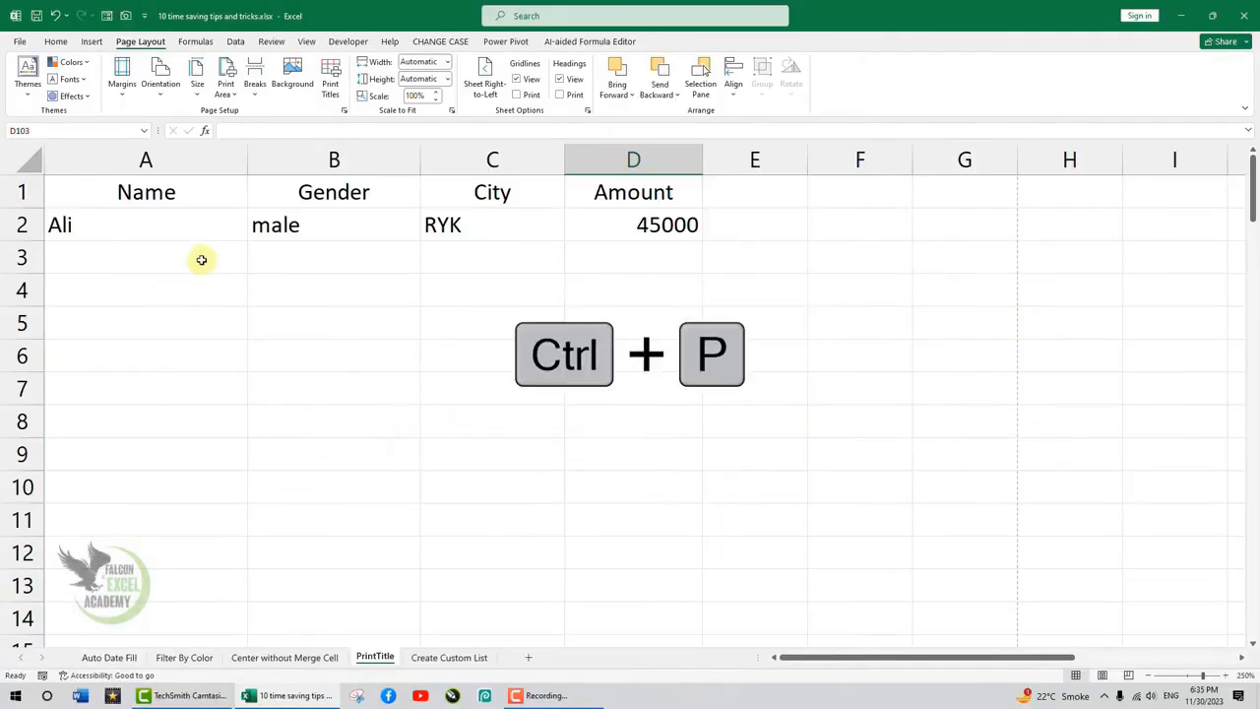
- Preview all three pages of the PrintTitle sheet for printing to check which ones carry the column headings
key(ctrl+p)
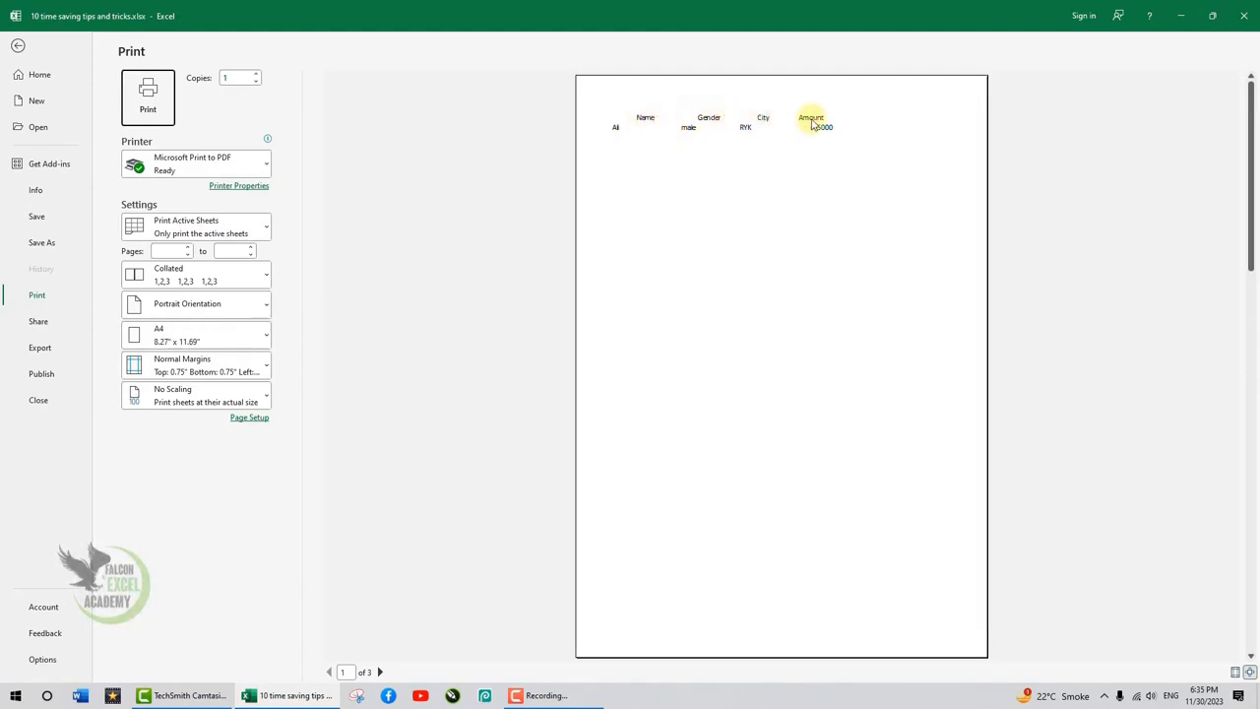
click(380, 672)
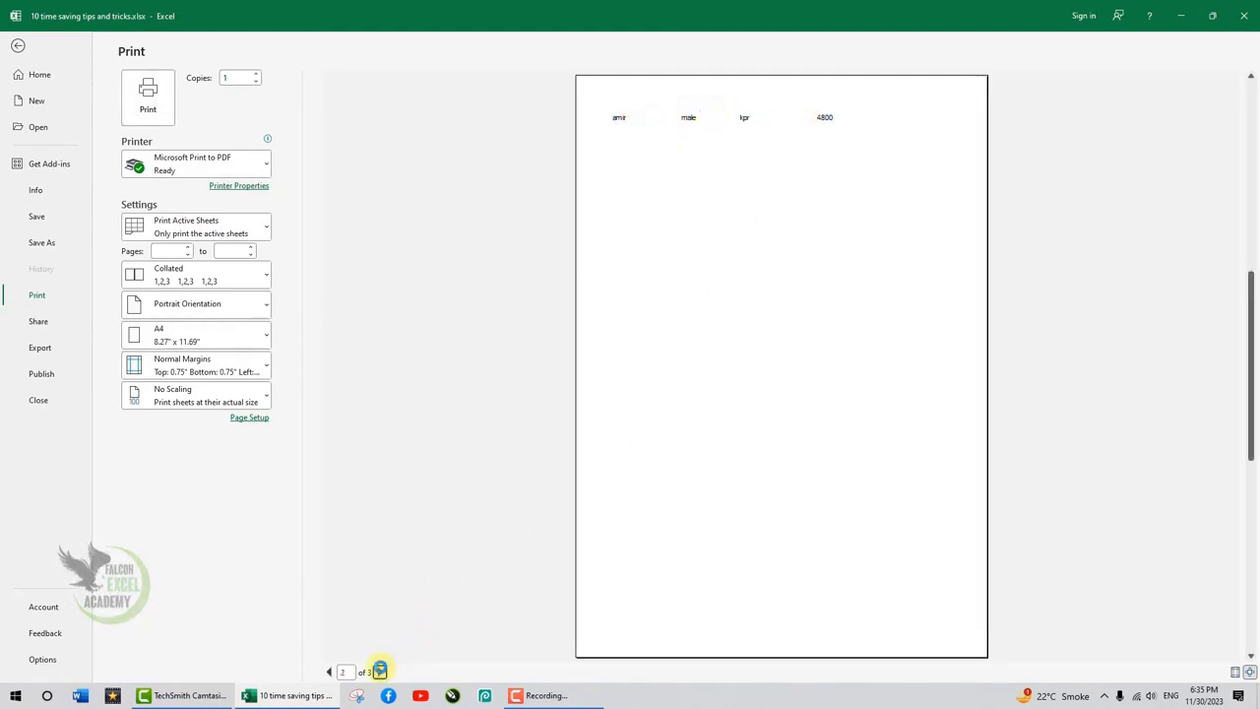
click(380, 671)
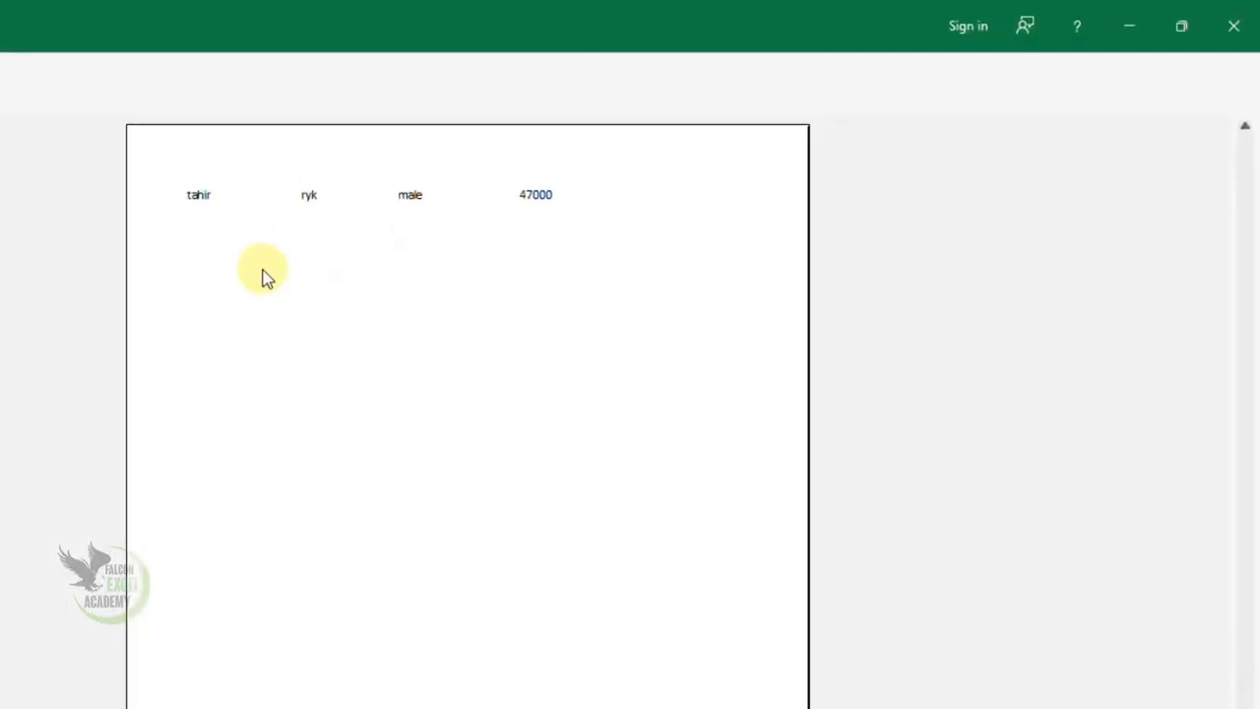
key(Escape)
- Set header row 1 ($1:$1) as the print title row that repeats at the top of every page
drag(259, 324, 1047, 336)
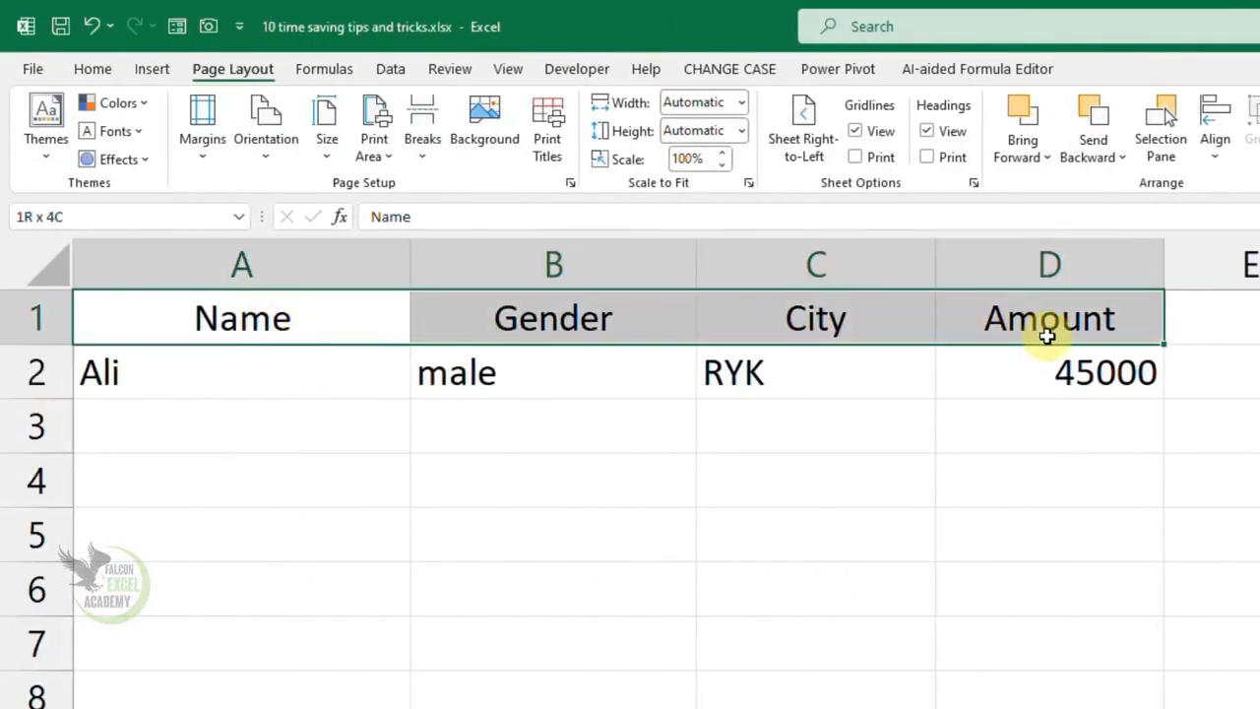
click(242, 318)
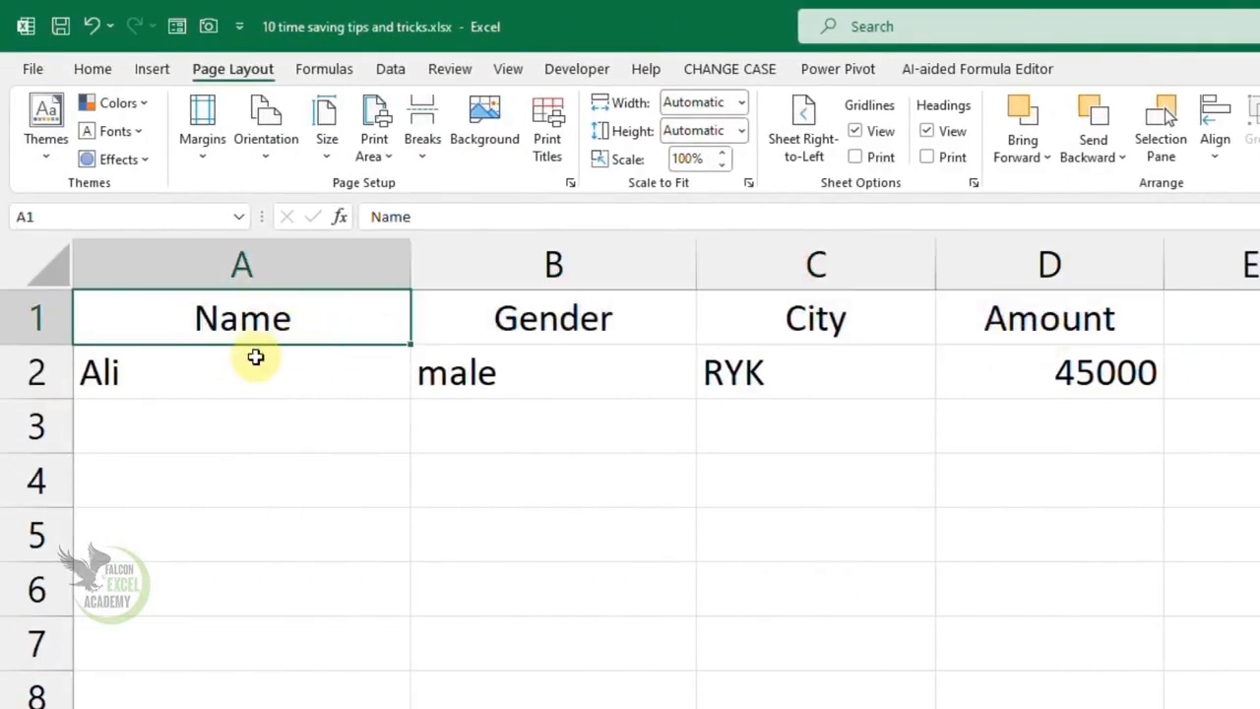
click(547, 118)
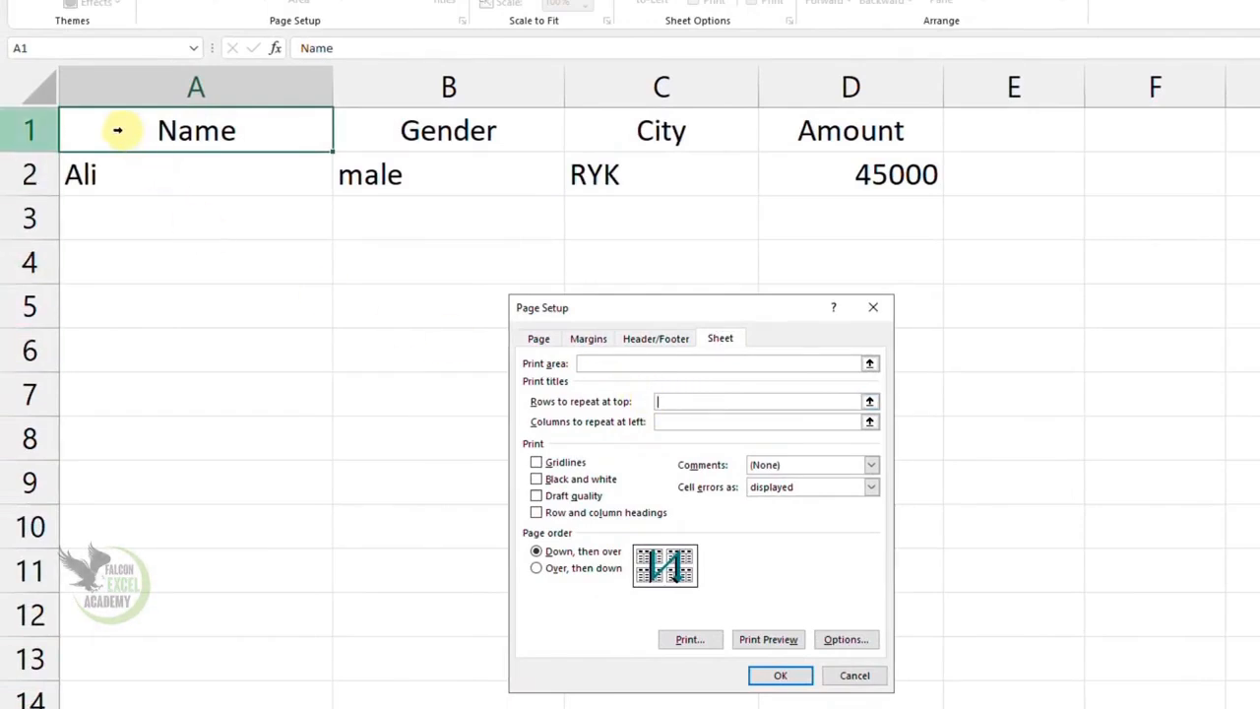
click(117, 130)
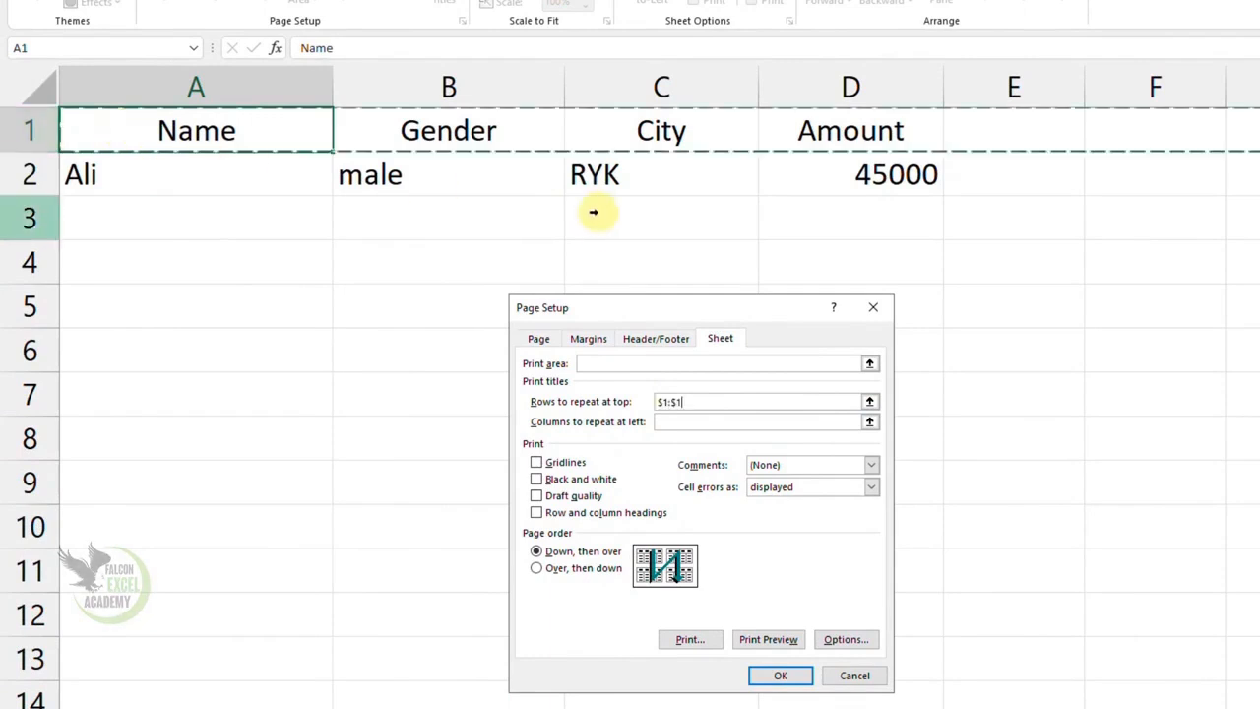
click(772, 675)
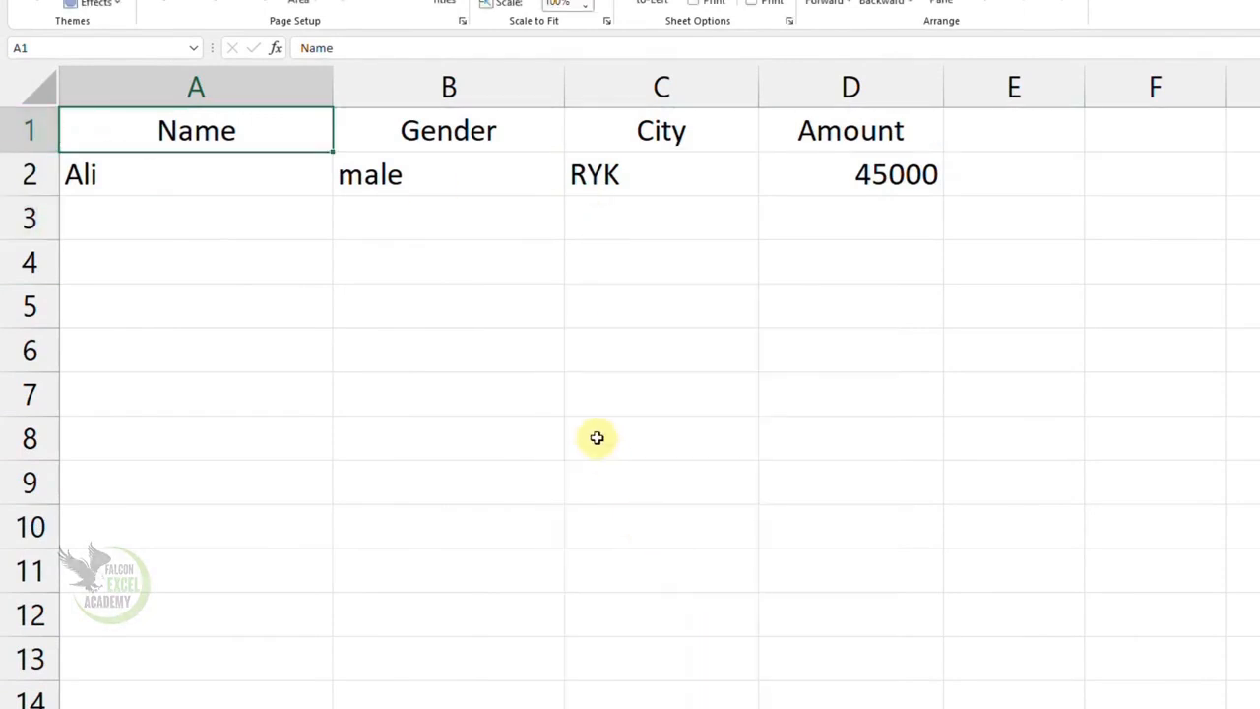
- Check the print preview again for the repeated heading row on each page
key(ctrl+p)
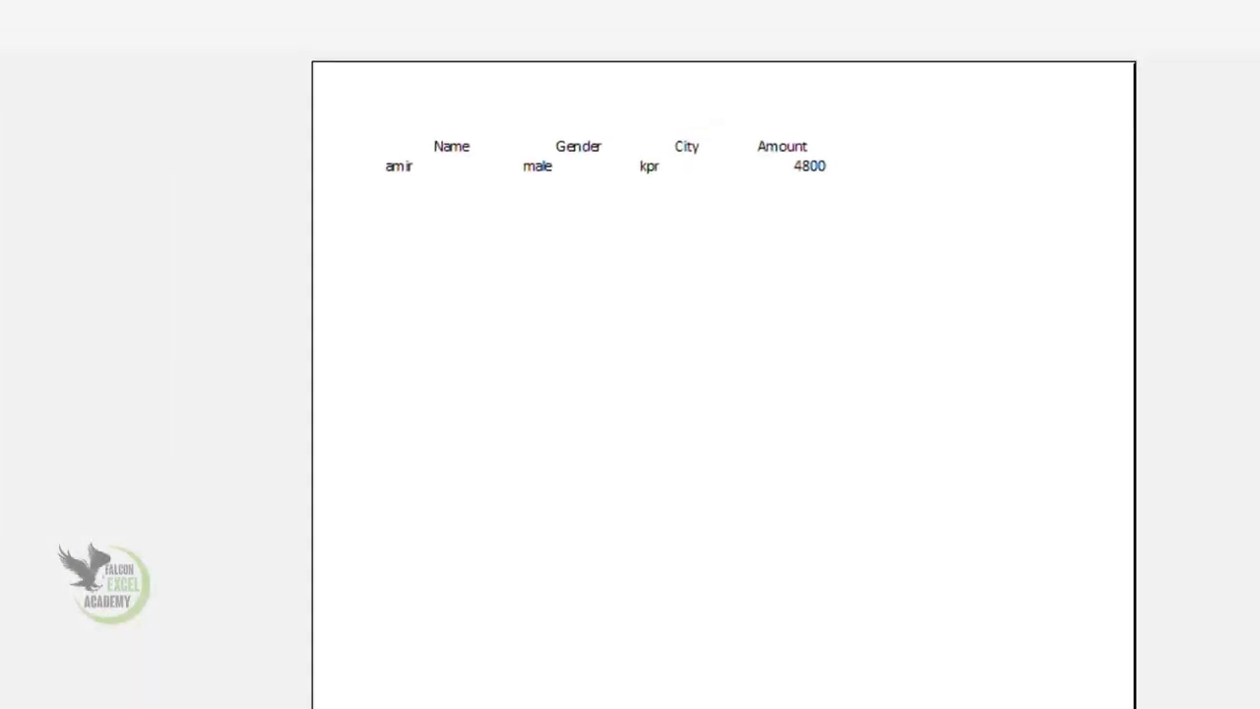
click(2, 707)
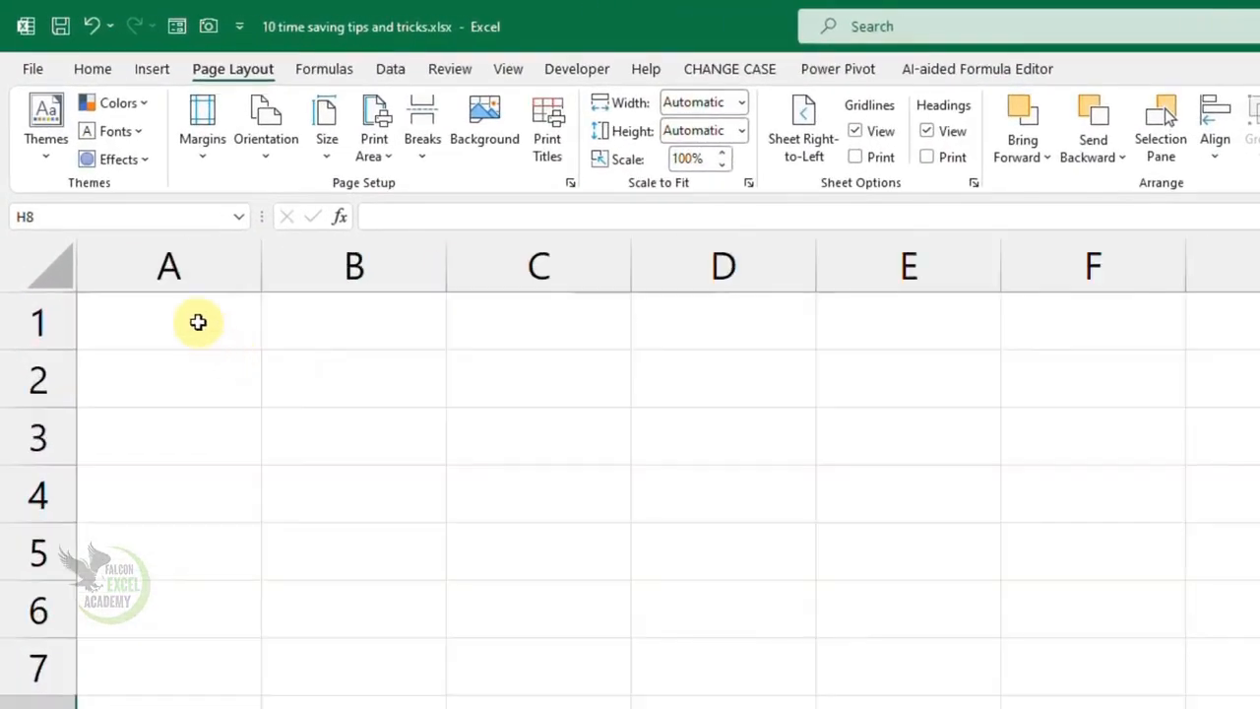
- On the Create Custom List sheet, enter Sunday in A1 and autofill the weekday names down to A11
click(200, 322)
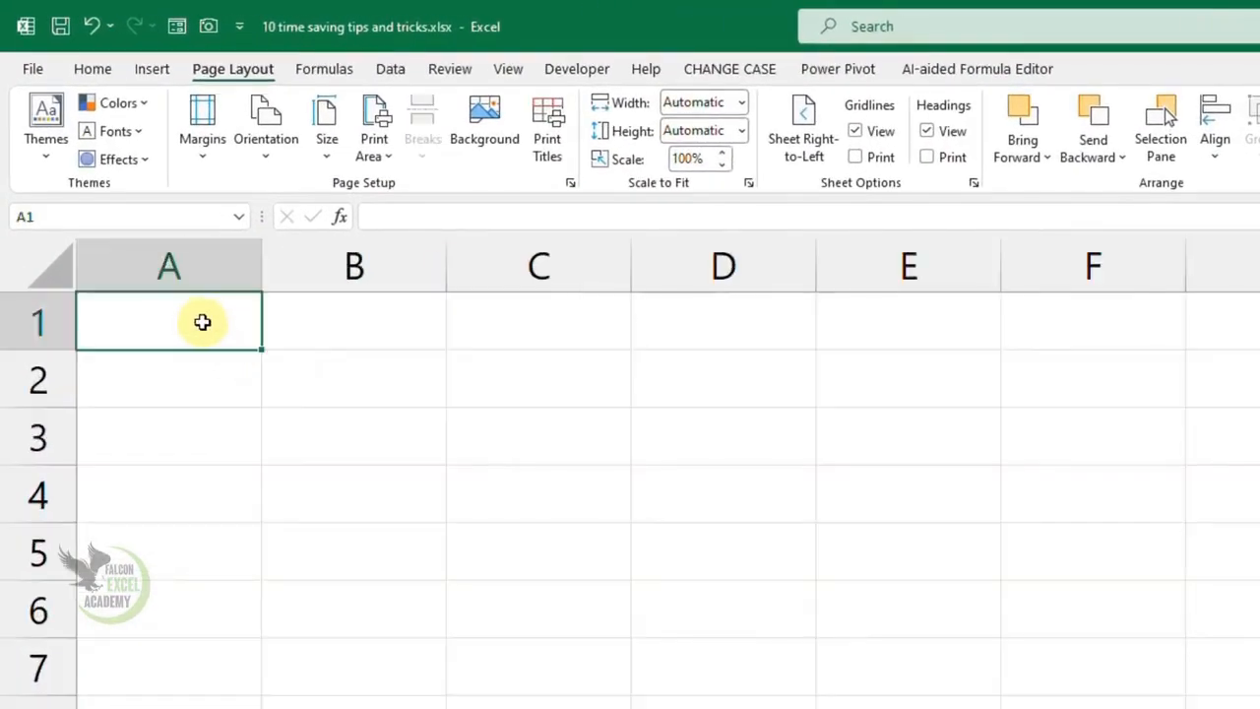
text(sunday)
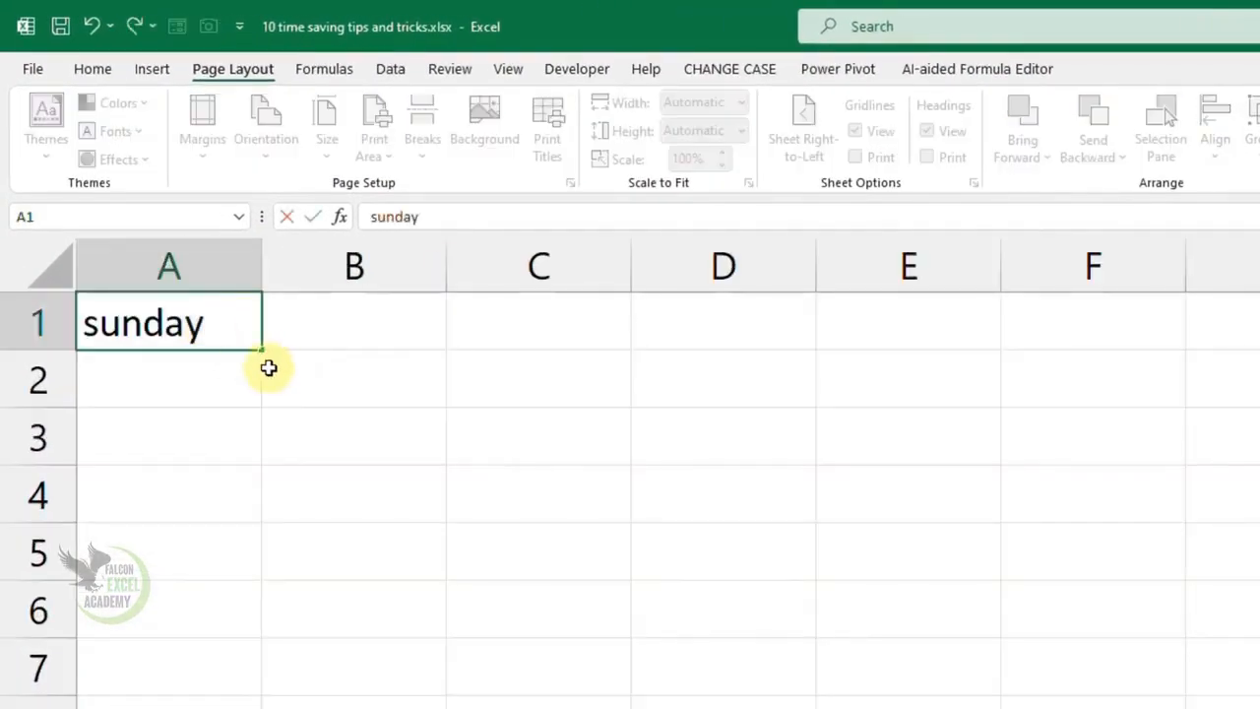
drag(261, 347, 264, 670)
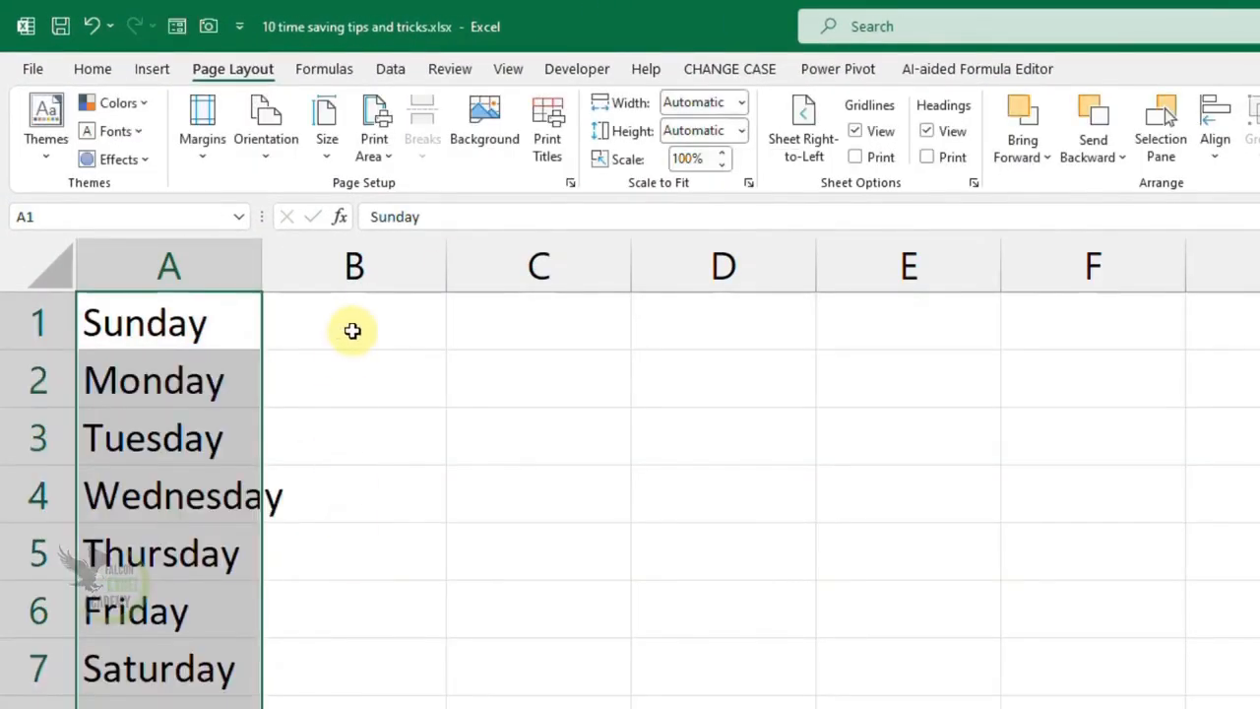
- Enter jan in B1 and autofill the month abbreviations down to oct in B10
click(353, 330)
text(jan)
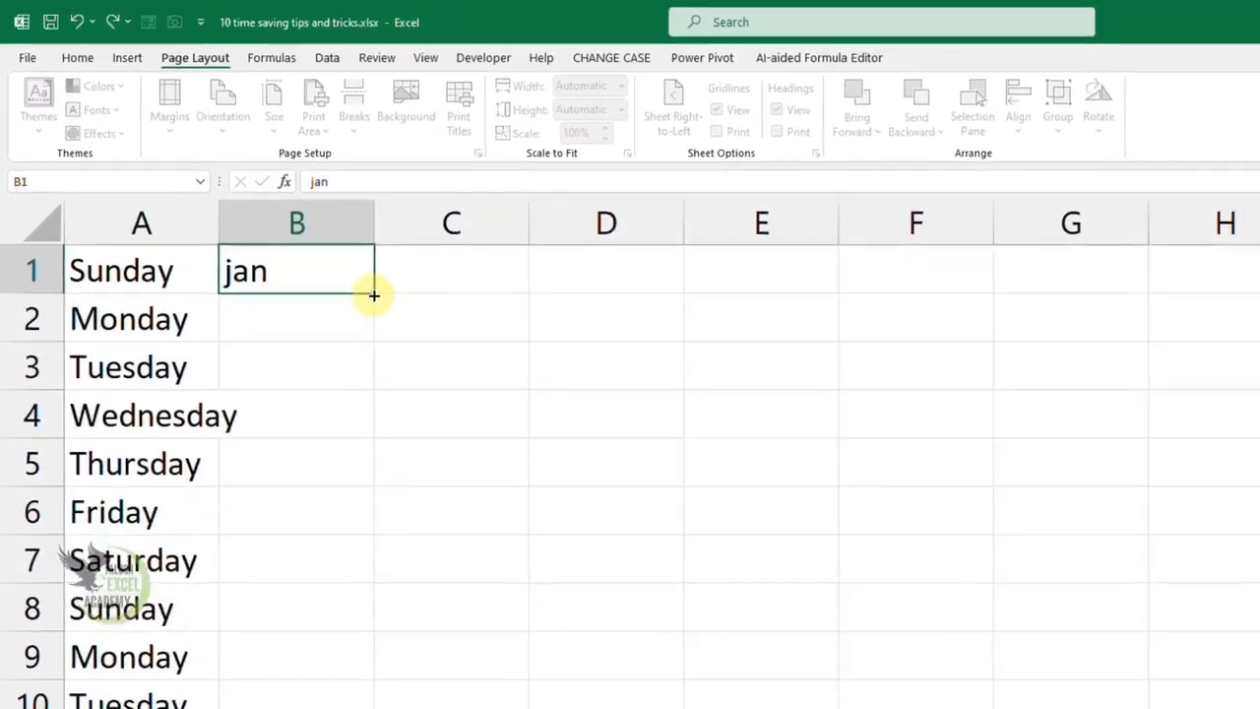
drag(374, 295, 388, 706)
- Enter keyboard in C1, try autofilling it down to C8, and undo the fill
click(417, 266)
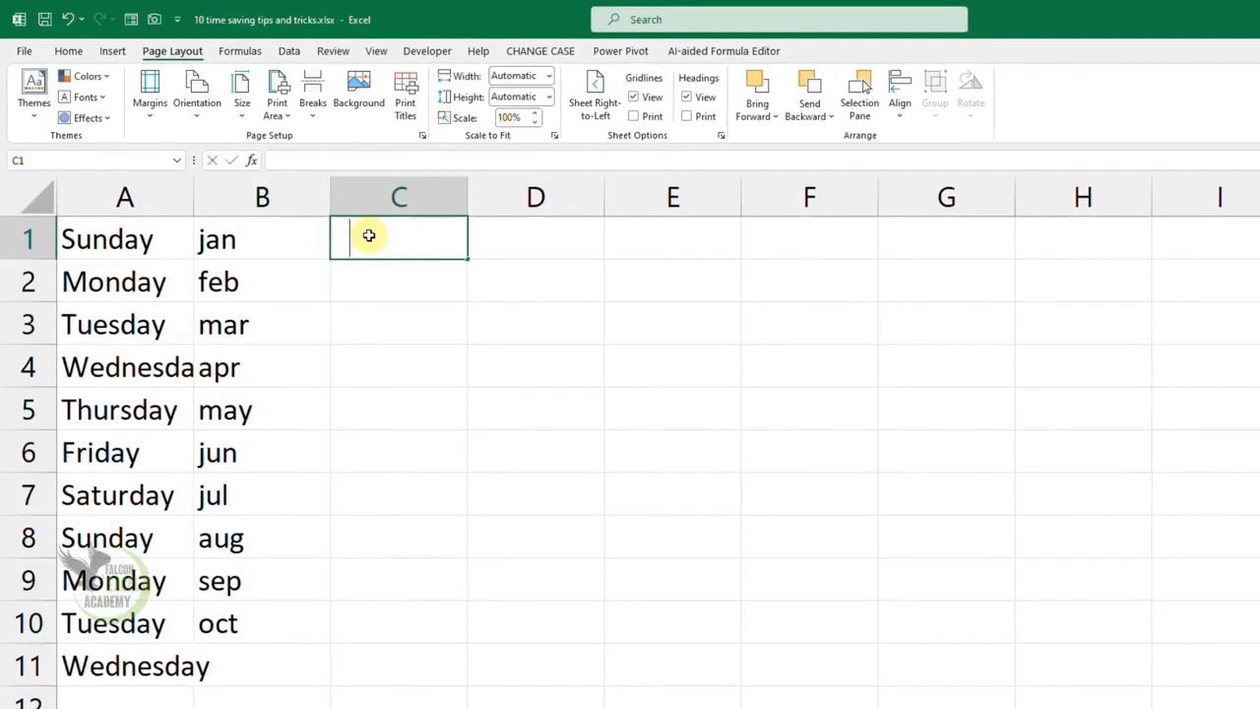
text(keyboard)
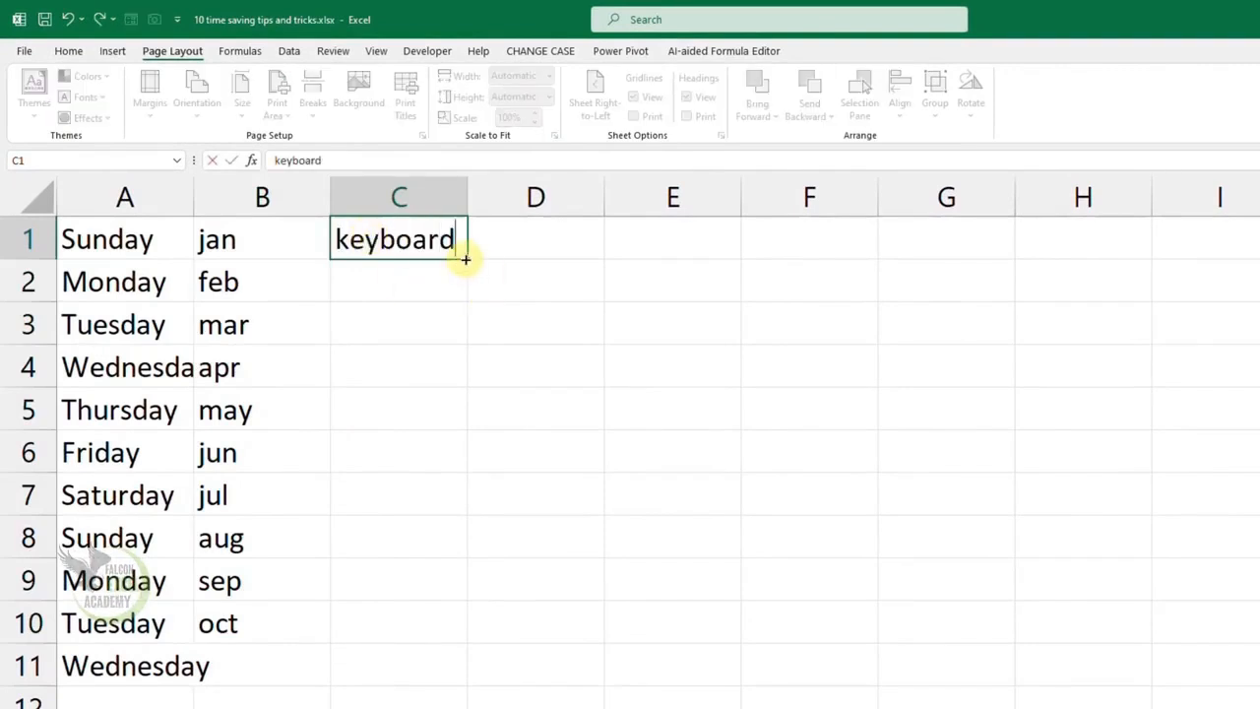
drag(468, 260, 477, 551)
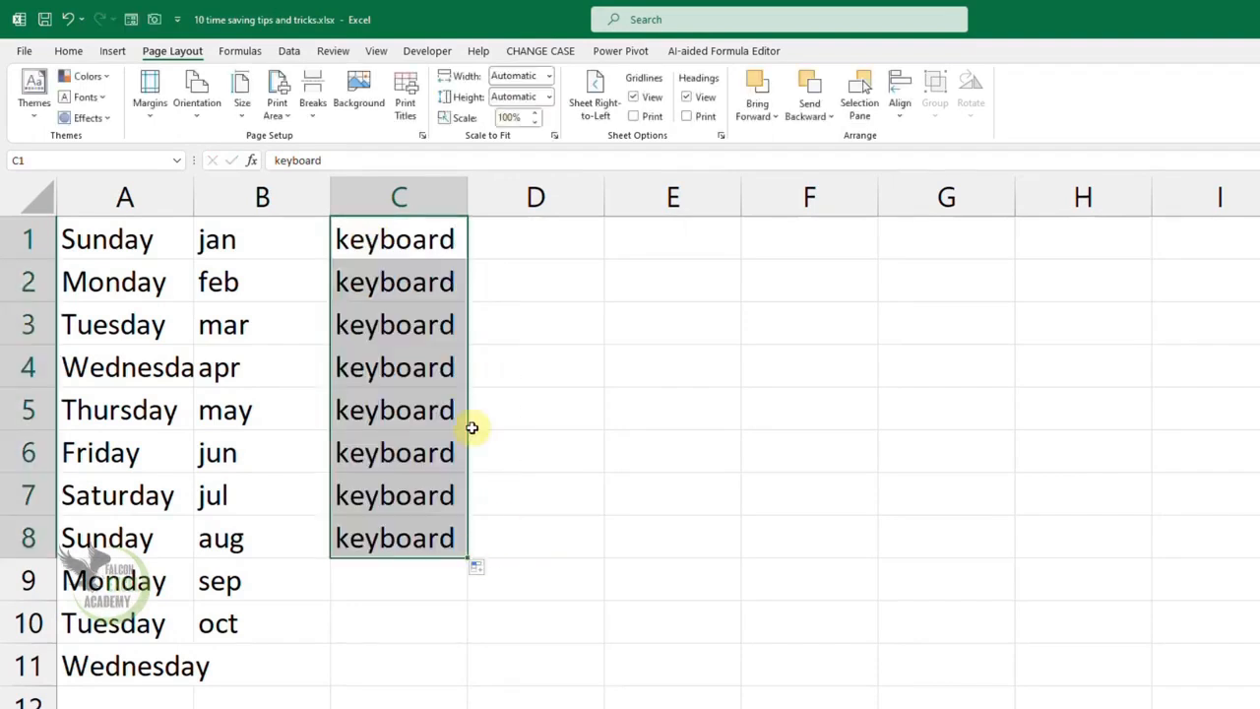
key(ctrl+z)
- Enter a person's name in D1, try autofilling it down to D8, and undo the fill
click(551, 241)
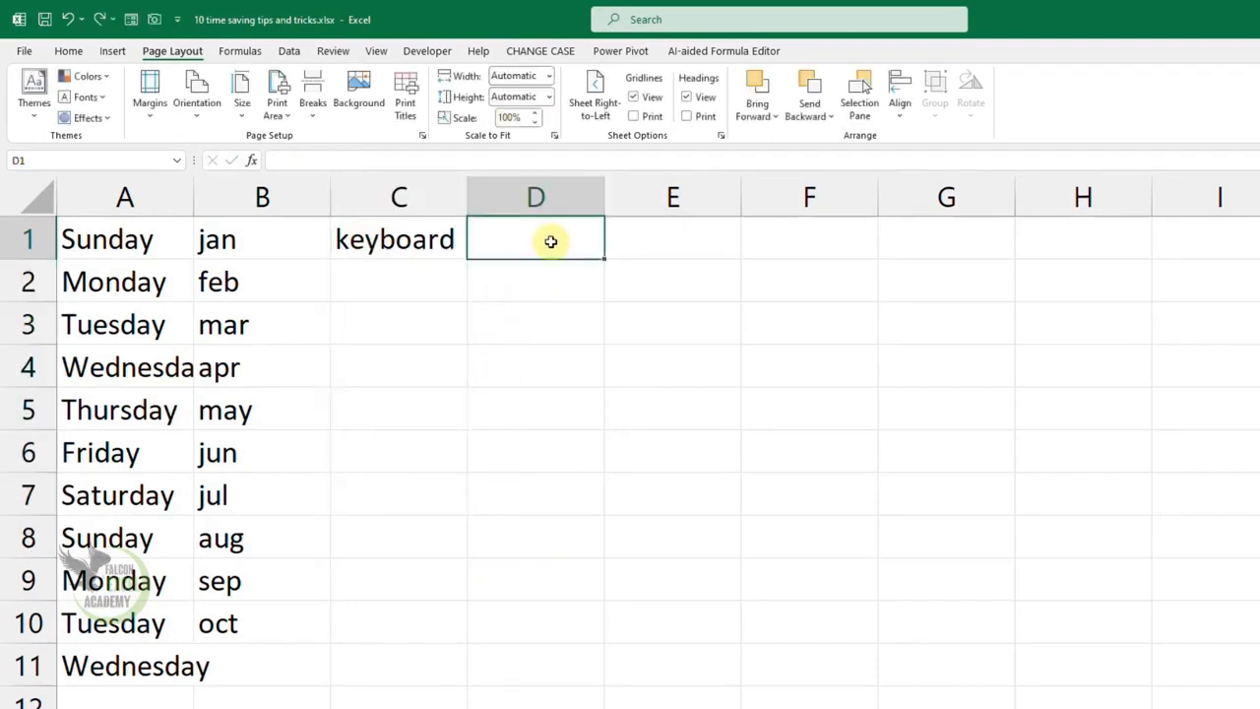
text(Ali)
drag(604, 257, 663, 558)
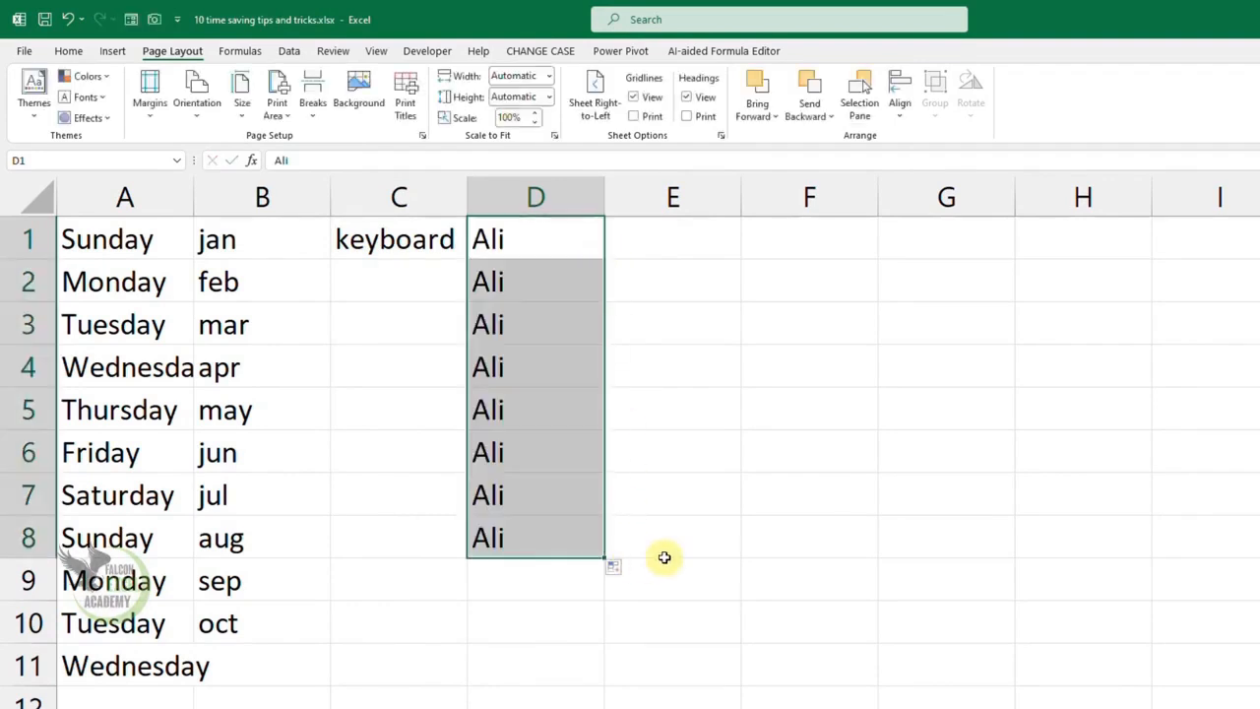
key(ctrl+z)
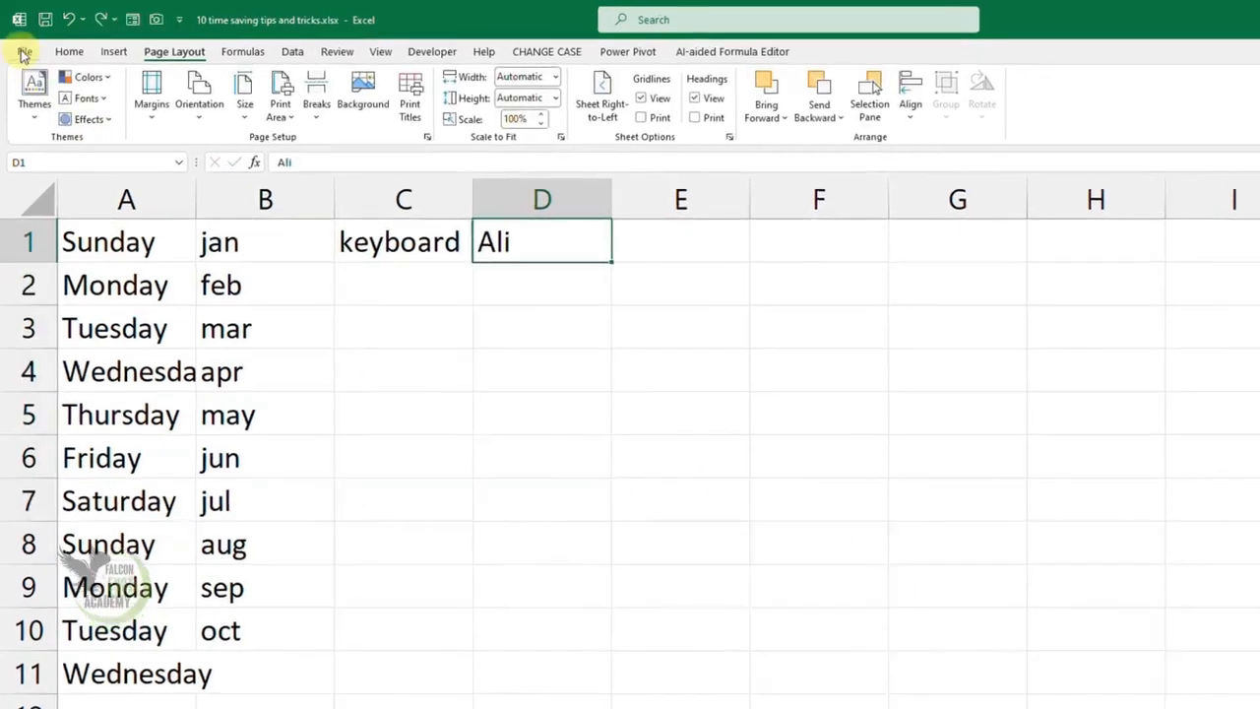
- Open the Custom Lists editor from the advanced Excel options and move its dialog up over the sheet
click(24, 52)
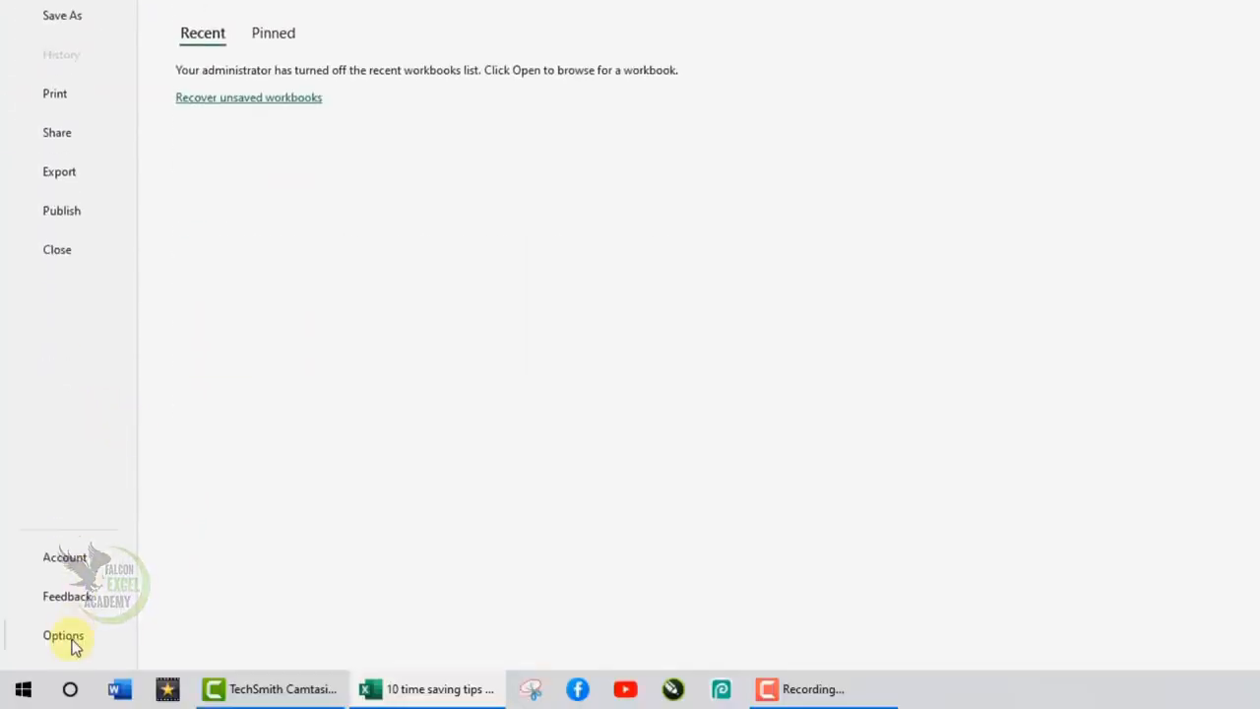
click(63, 635)
click(290, 261)
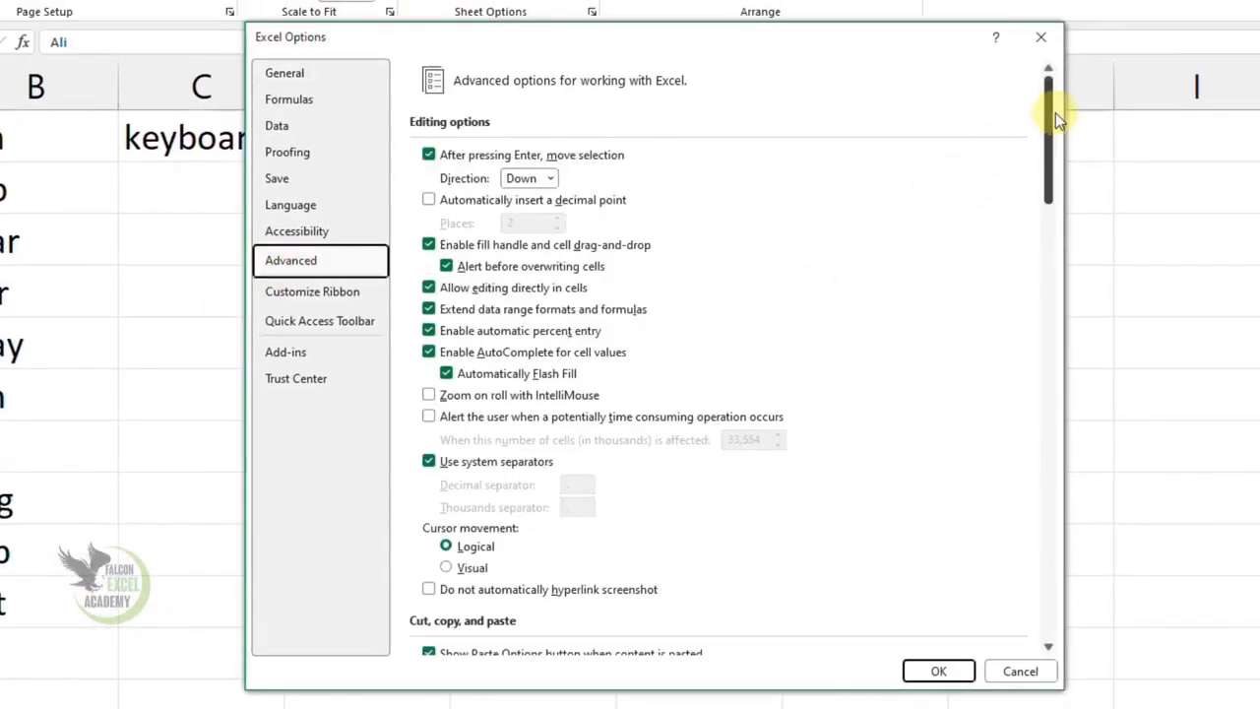
drag(1053, 123, 1052, 541)
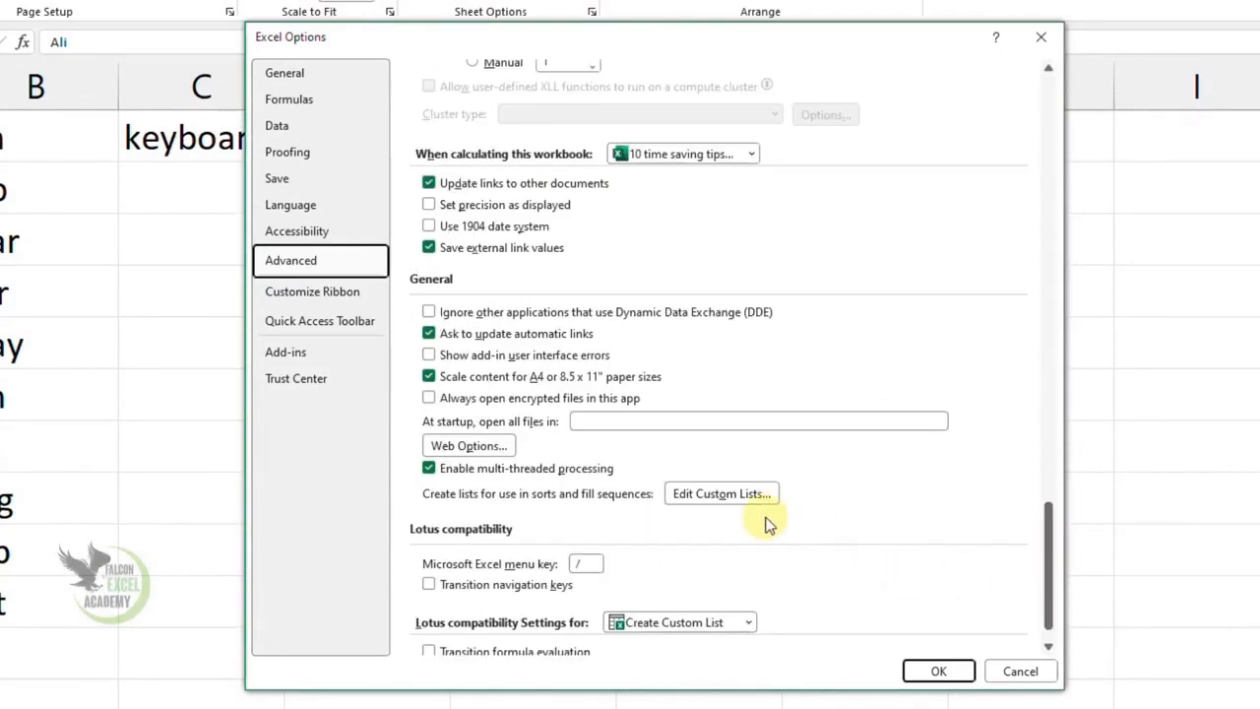
click(745, 495)
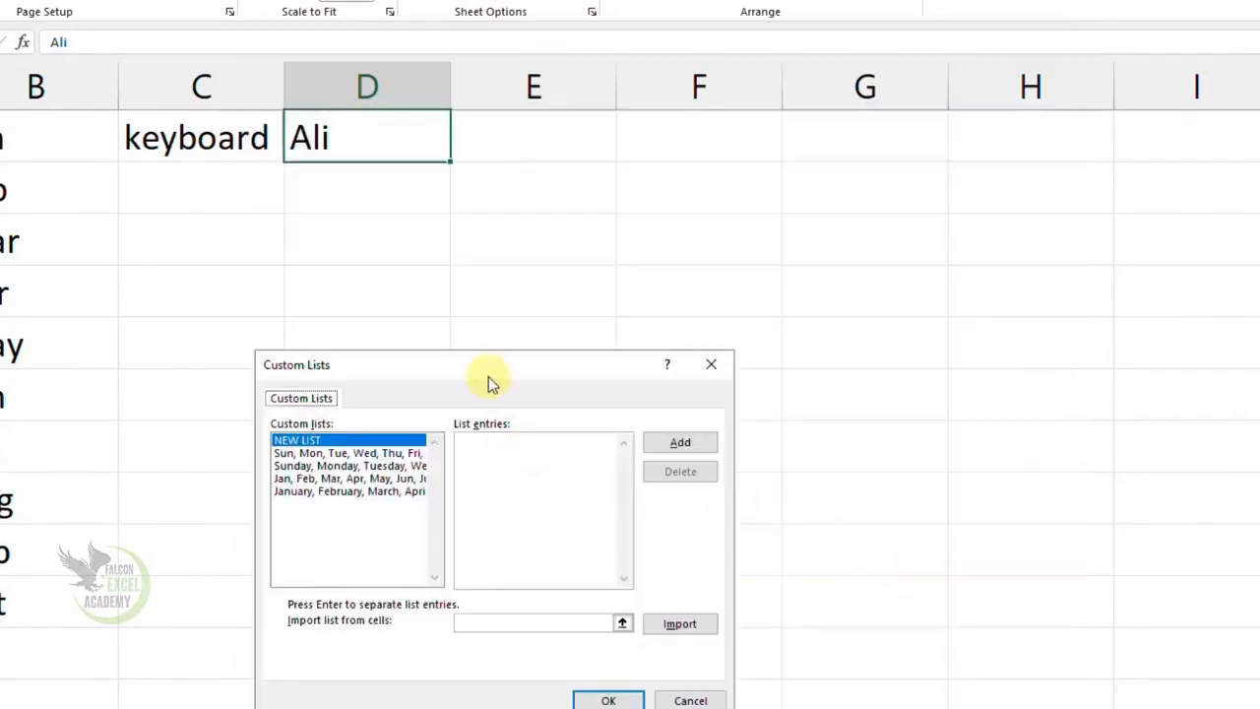
drag(493, 364, 452, 249)
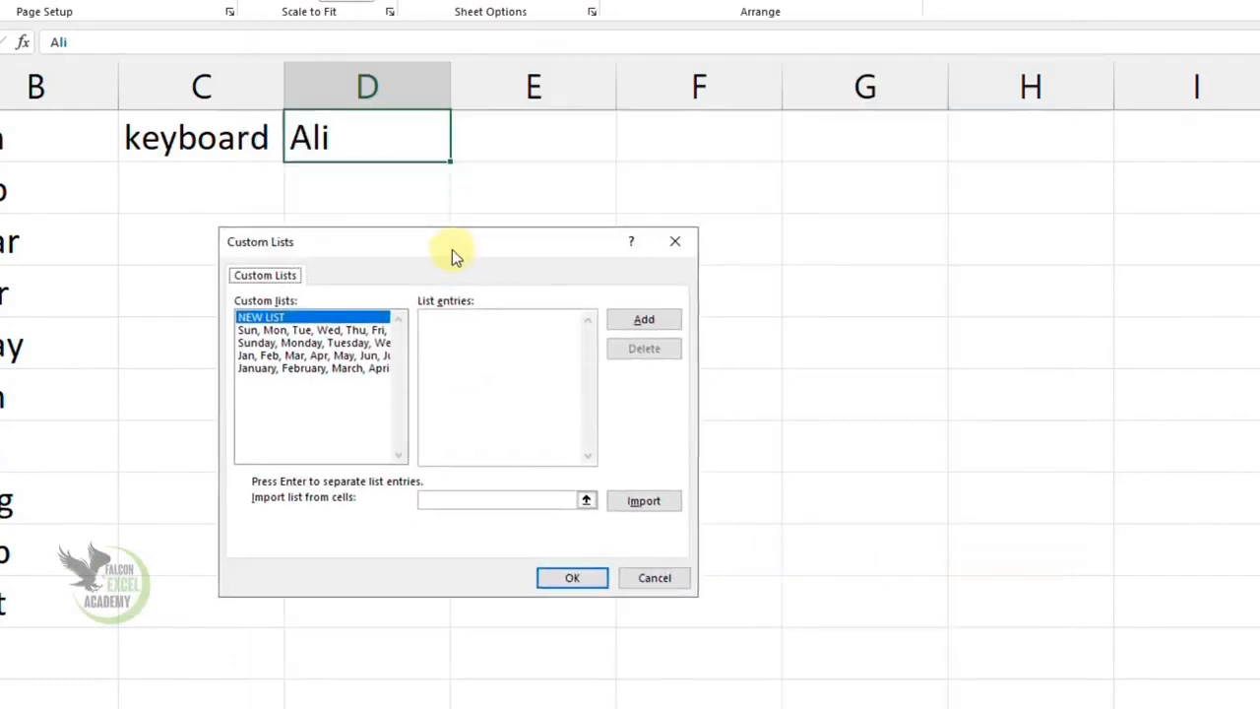
- Add a new custom list of nine comma-separated first names and save it in the Excel options
click(451, 358)
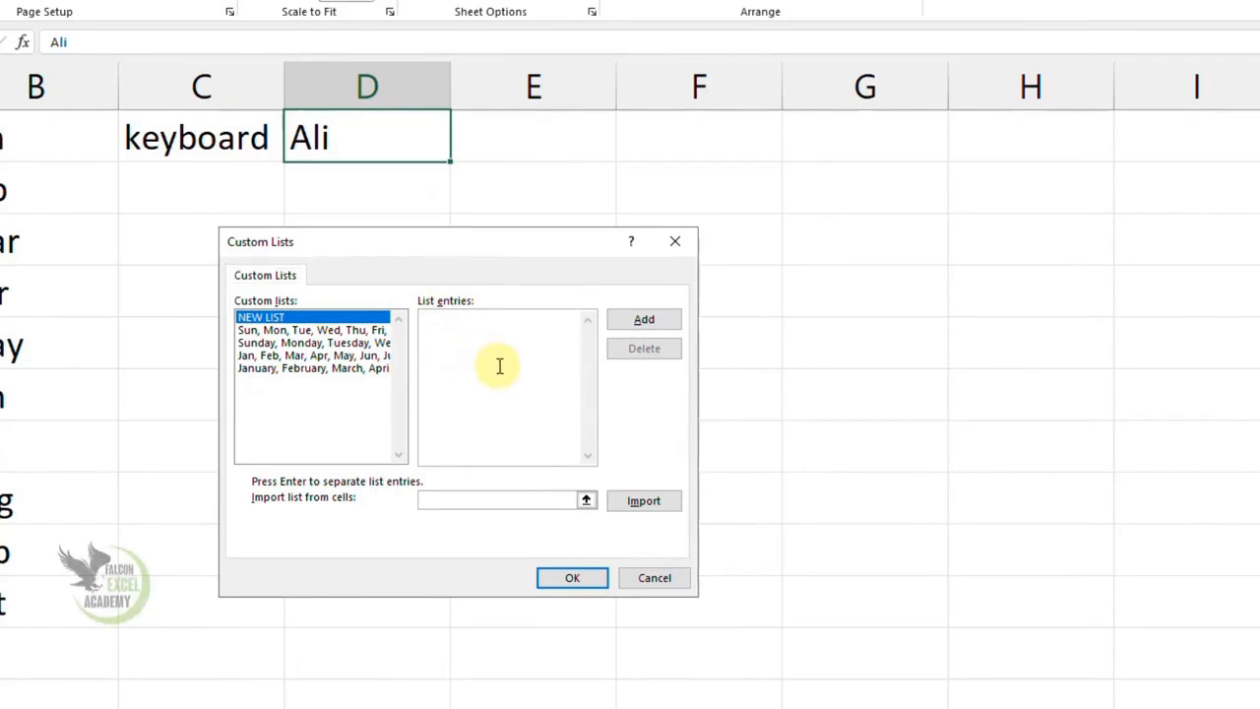
text(Ali,)
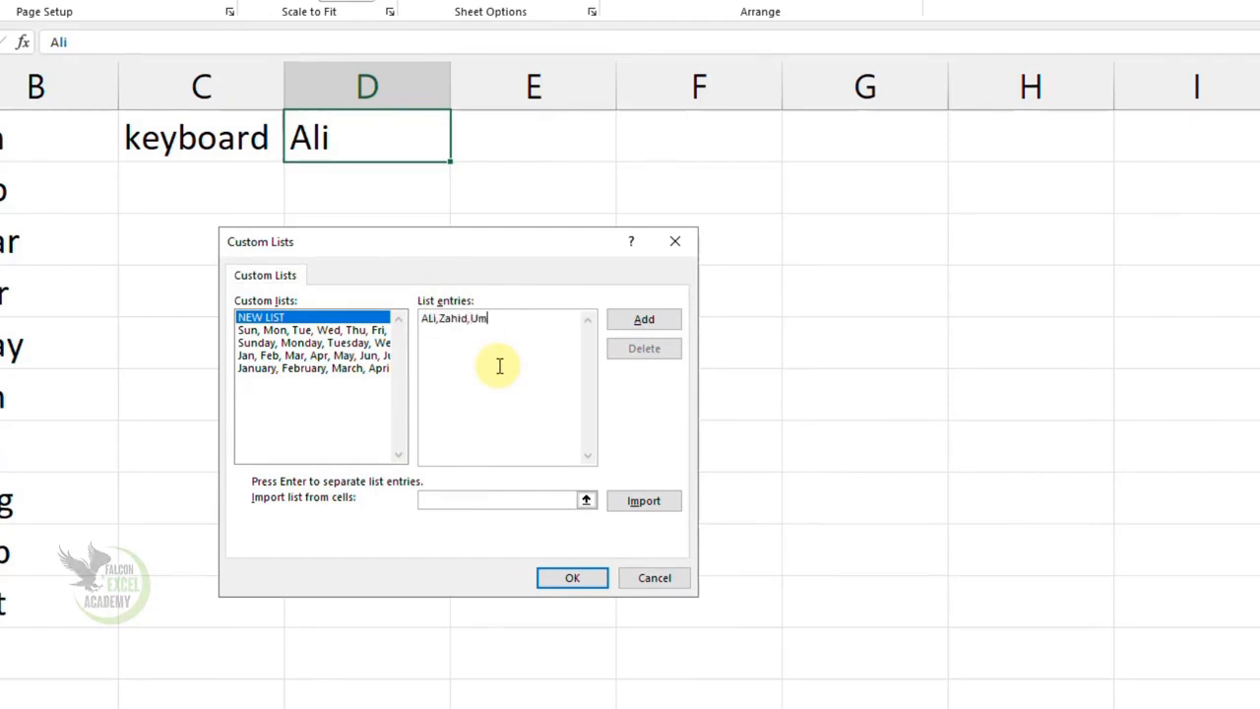
text(Zahid,Umer,Suraj,Saj)
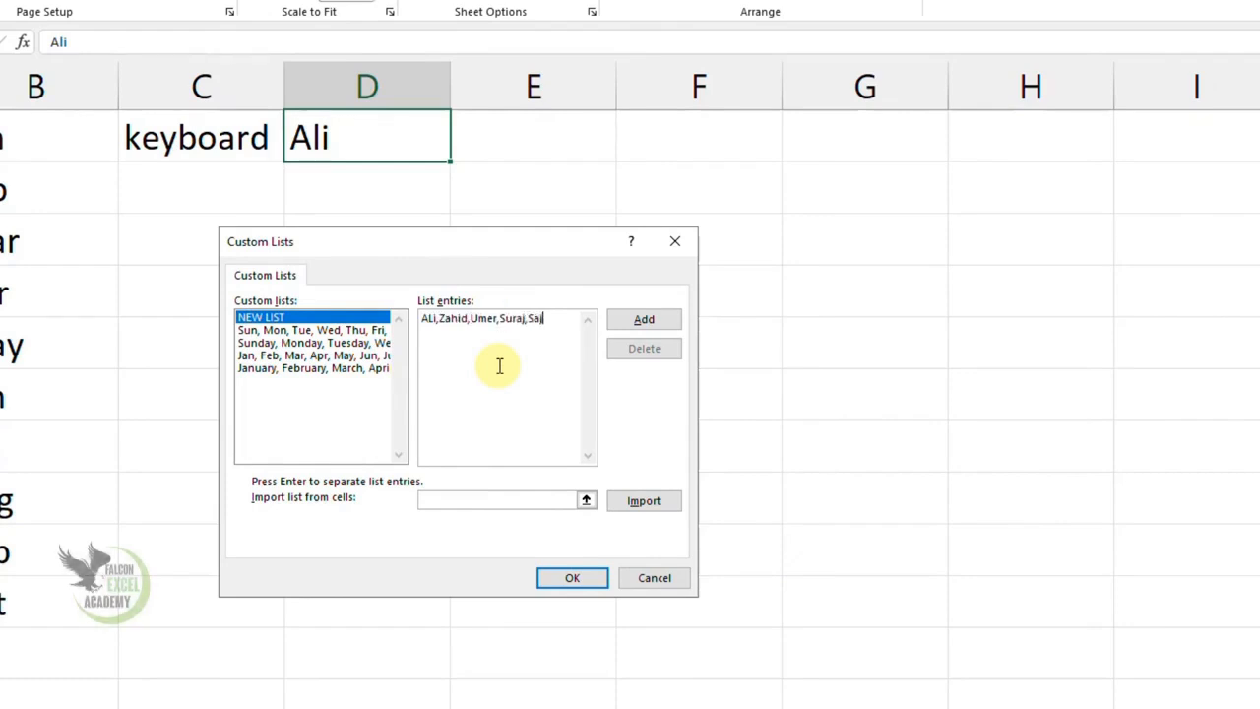
text(an,amir)
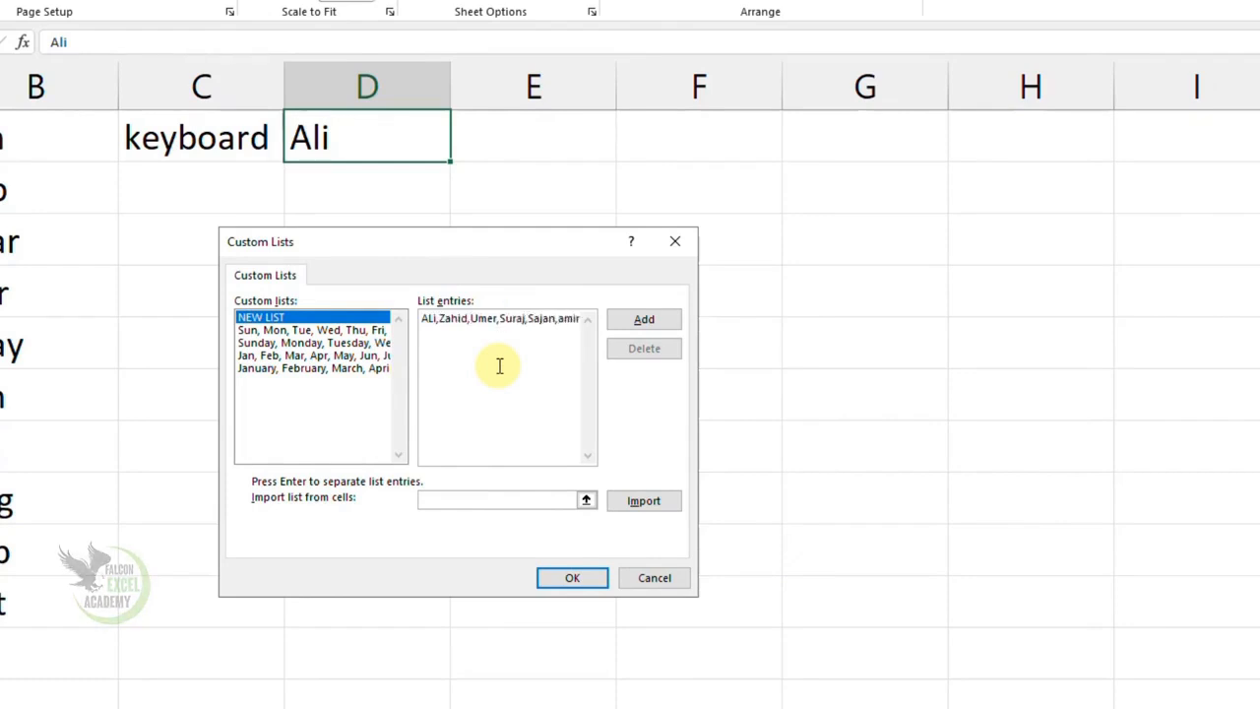
text(,umair,faheem,nadeem)
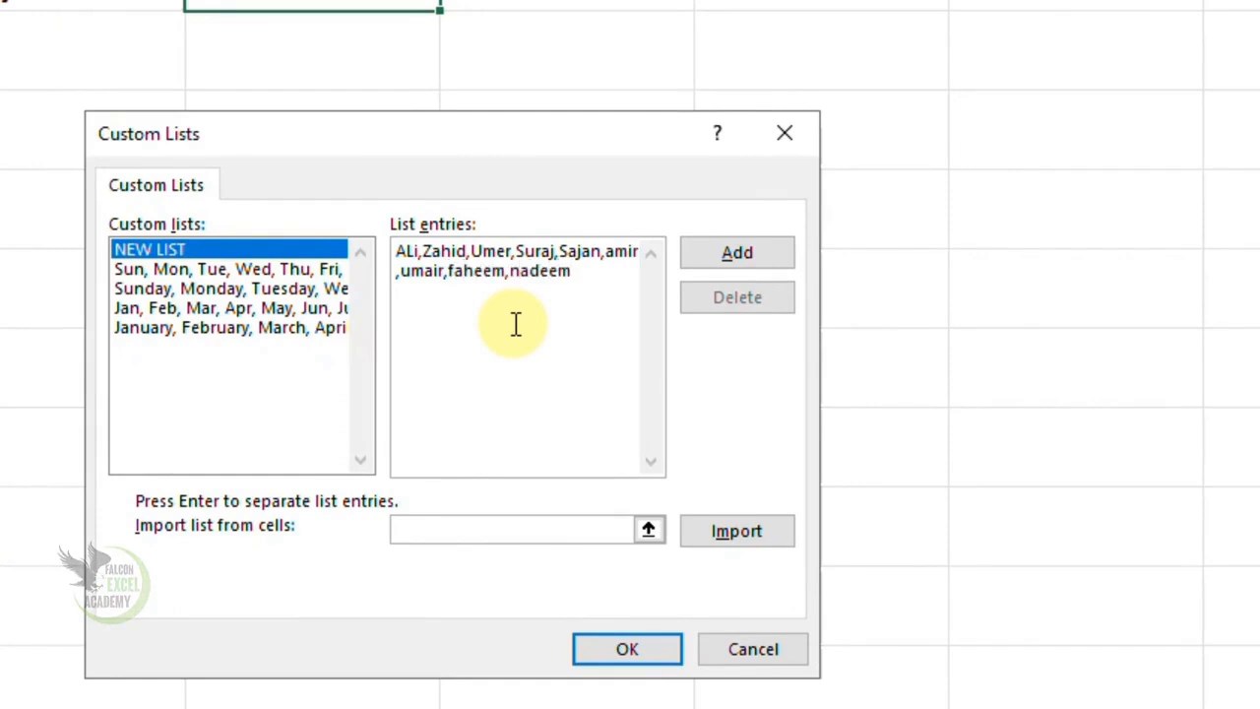
click(740, 254)
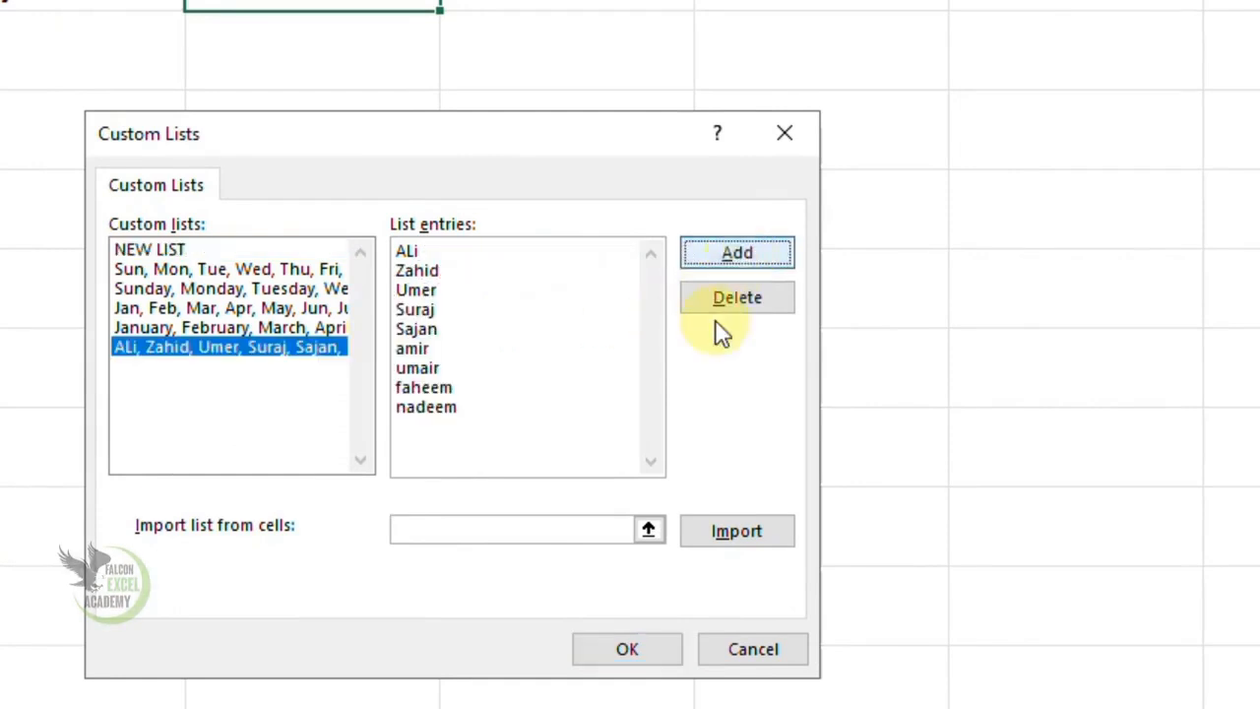
click(627, 648)
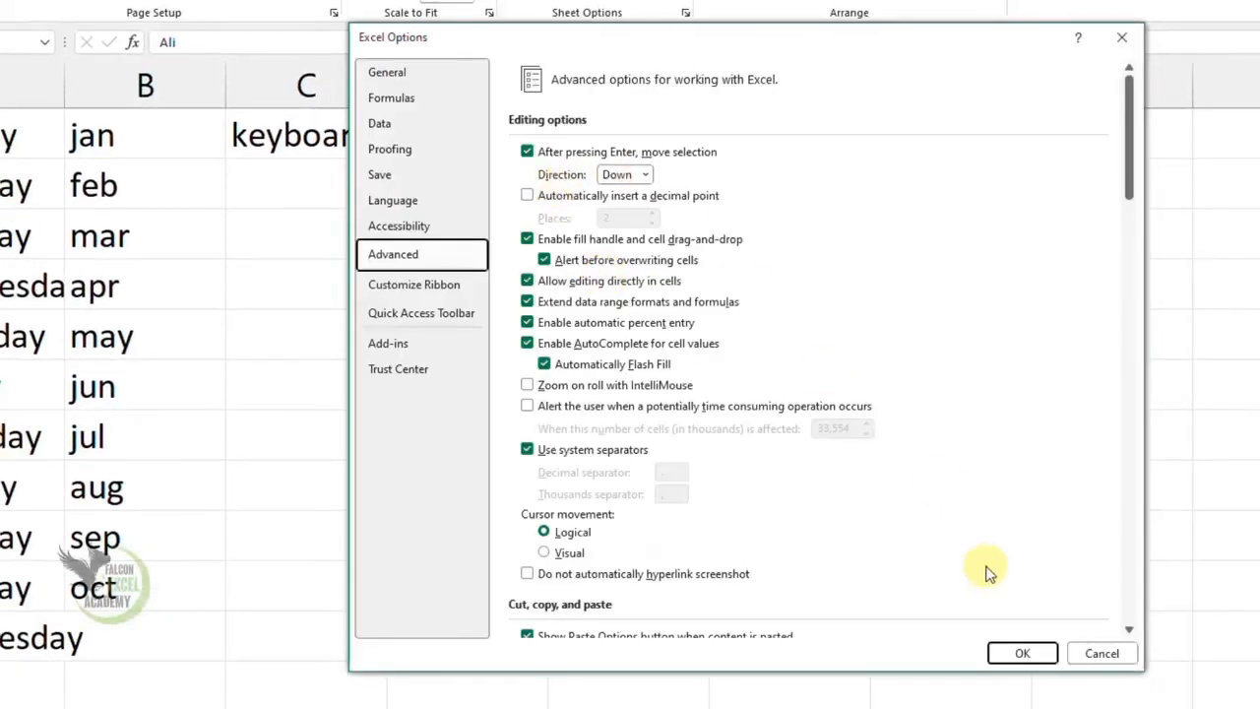
click(1020, 652)
- Enter the custom list's first name in E1 and autofill the names down to E10
click(656, 144)
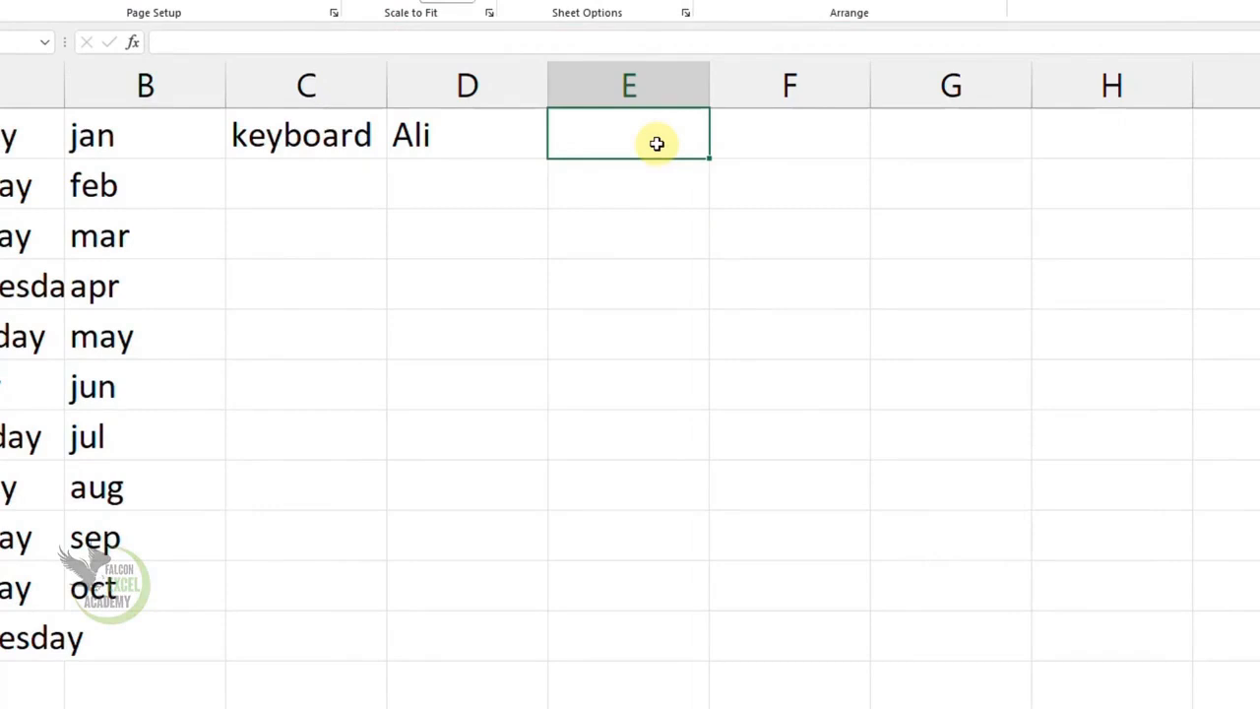
text(Ali)
key(Return)
click(657, 143)
drag(711, 156, 727, 585)
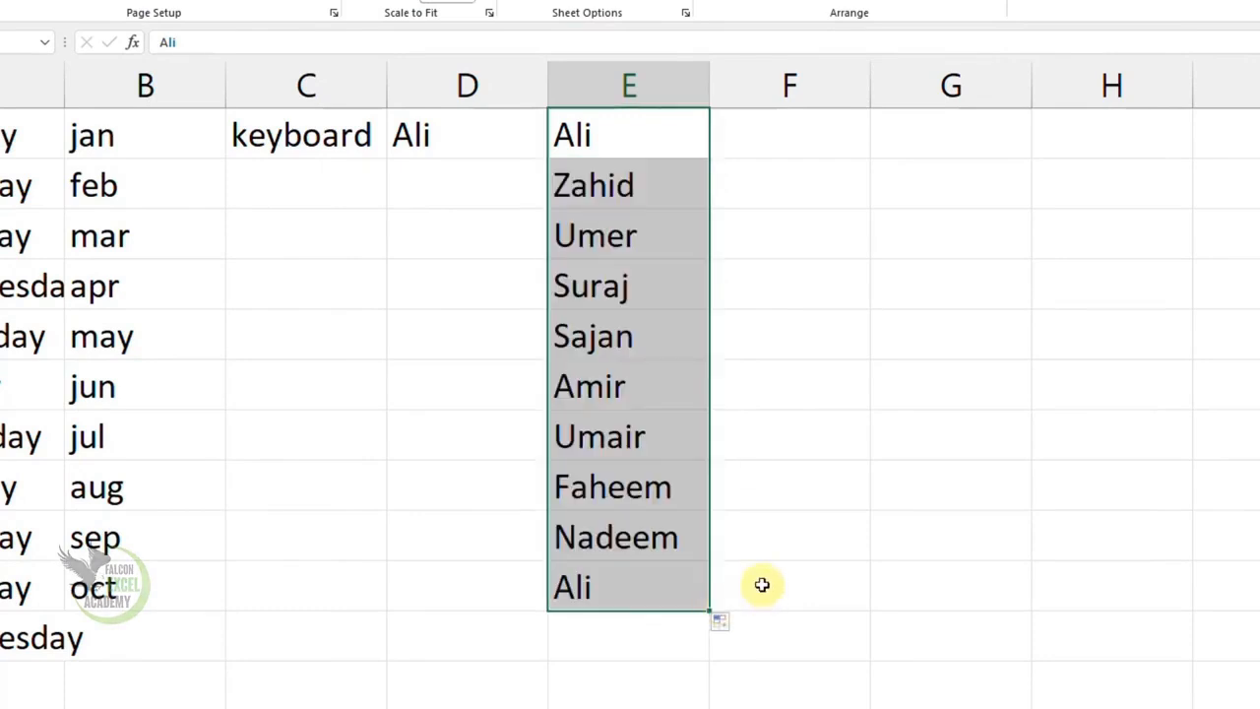
- Enter the custom list's fifth name in lowercase in F1 and autofill the names down to F7
click(787, 142)
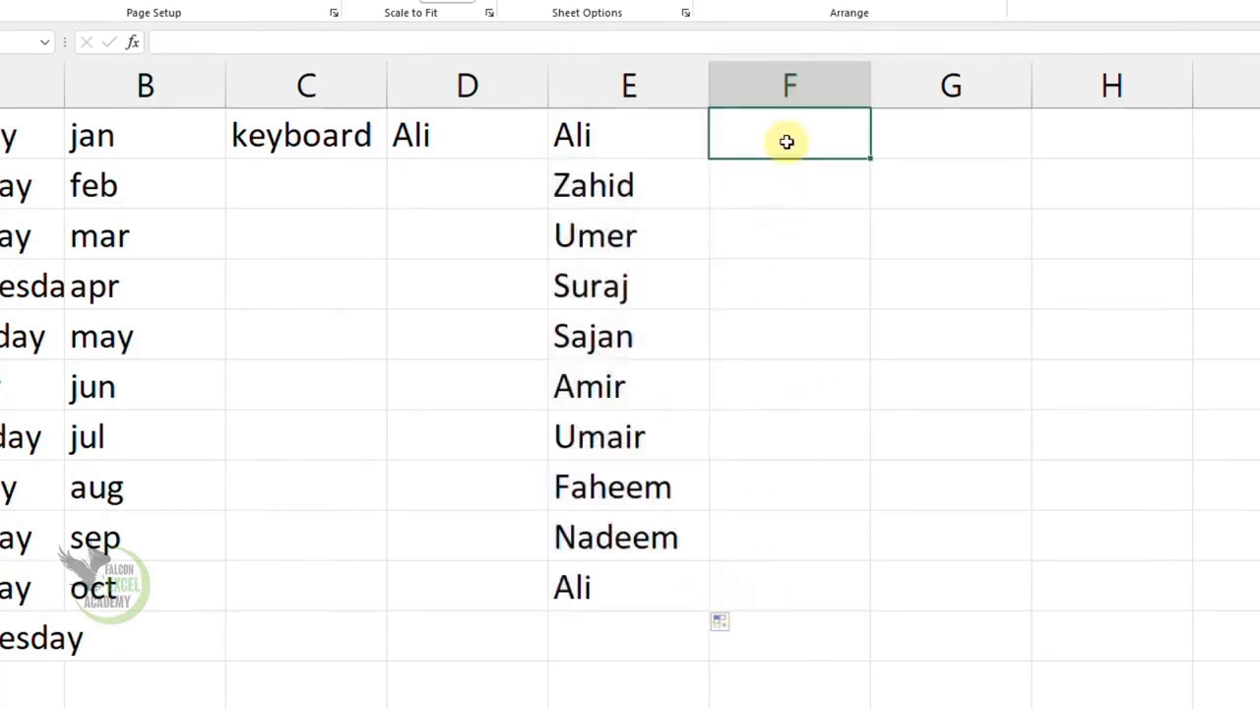
text(s)
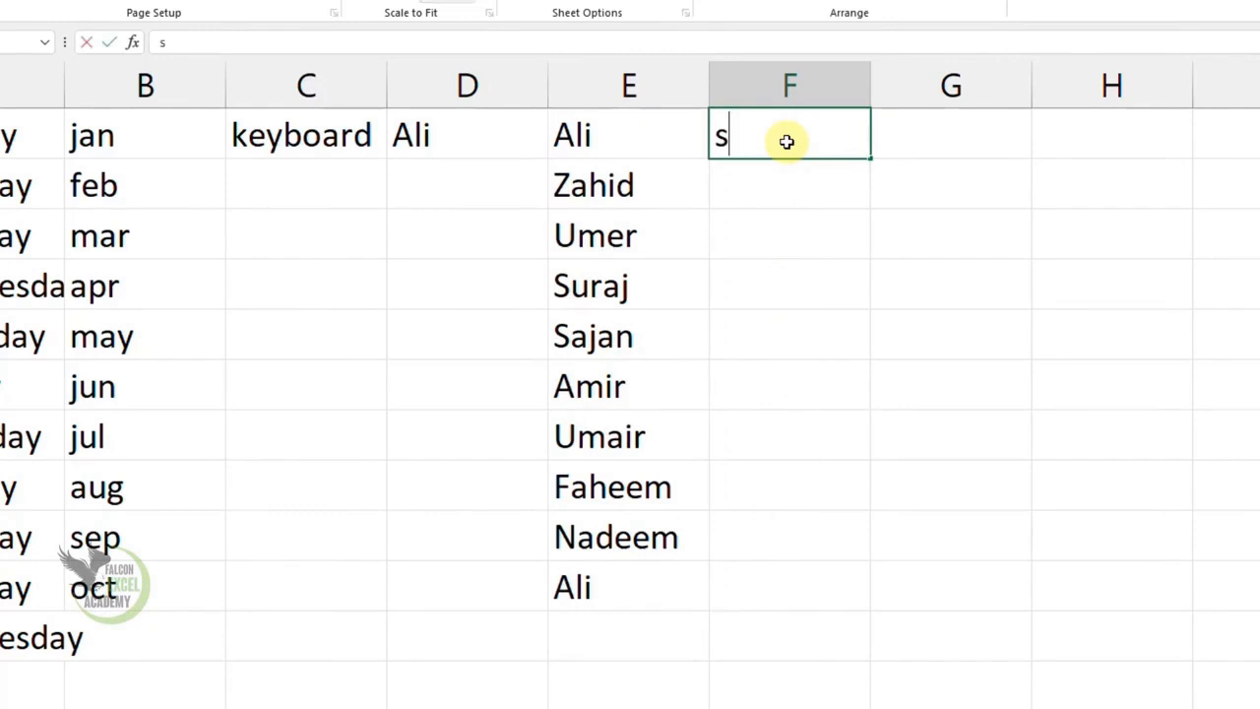
text(ajan)
key(Return)
click(818, 147)
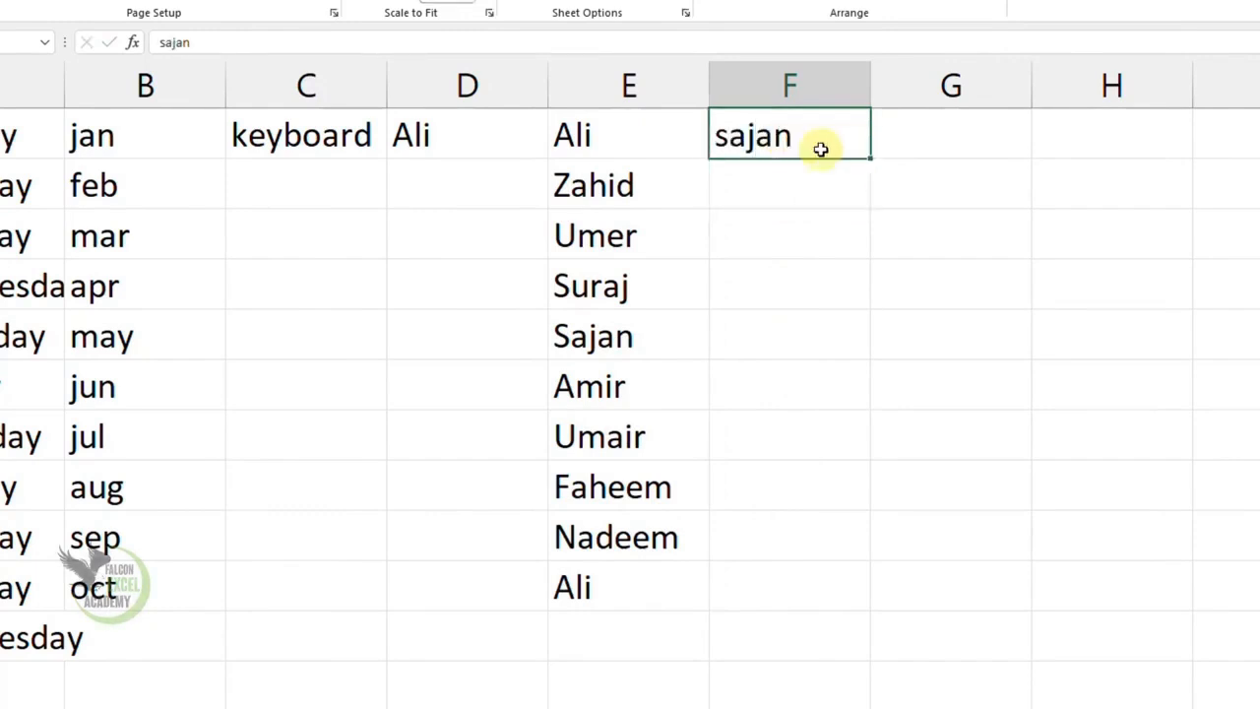
drag(871, 155, 880, 440)
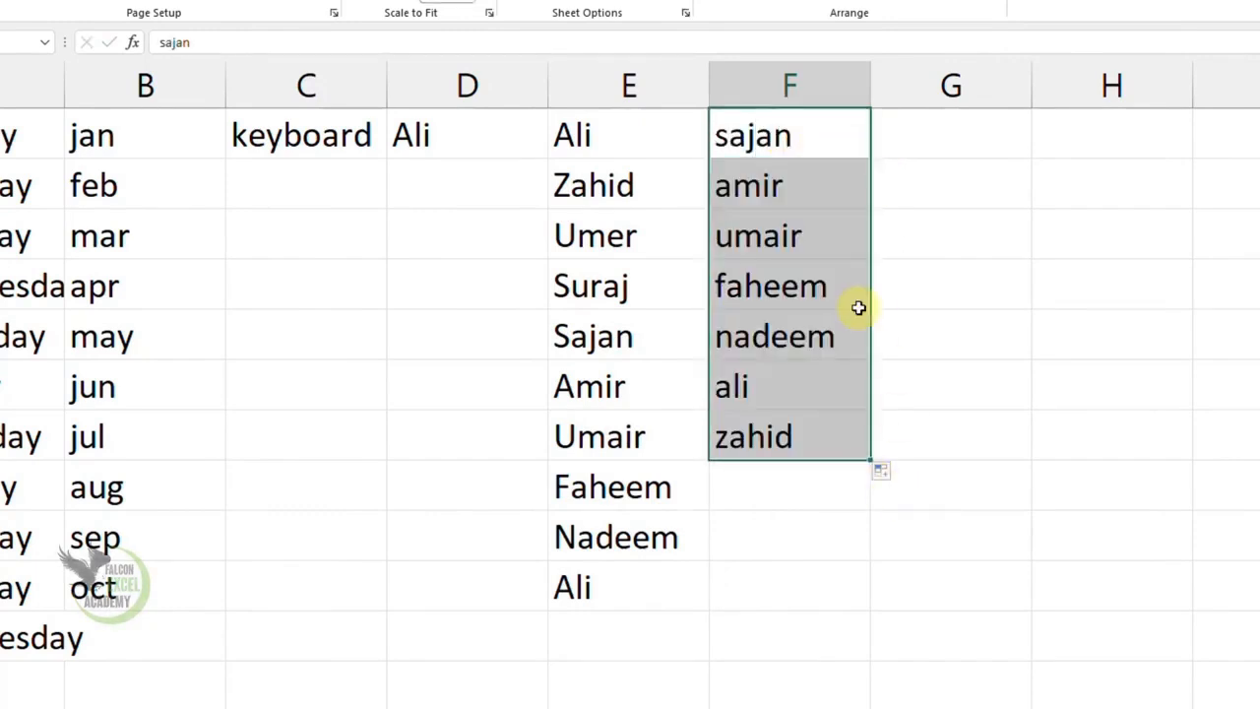
click(855, 566)
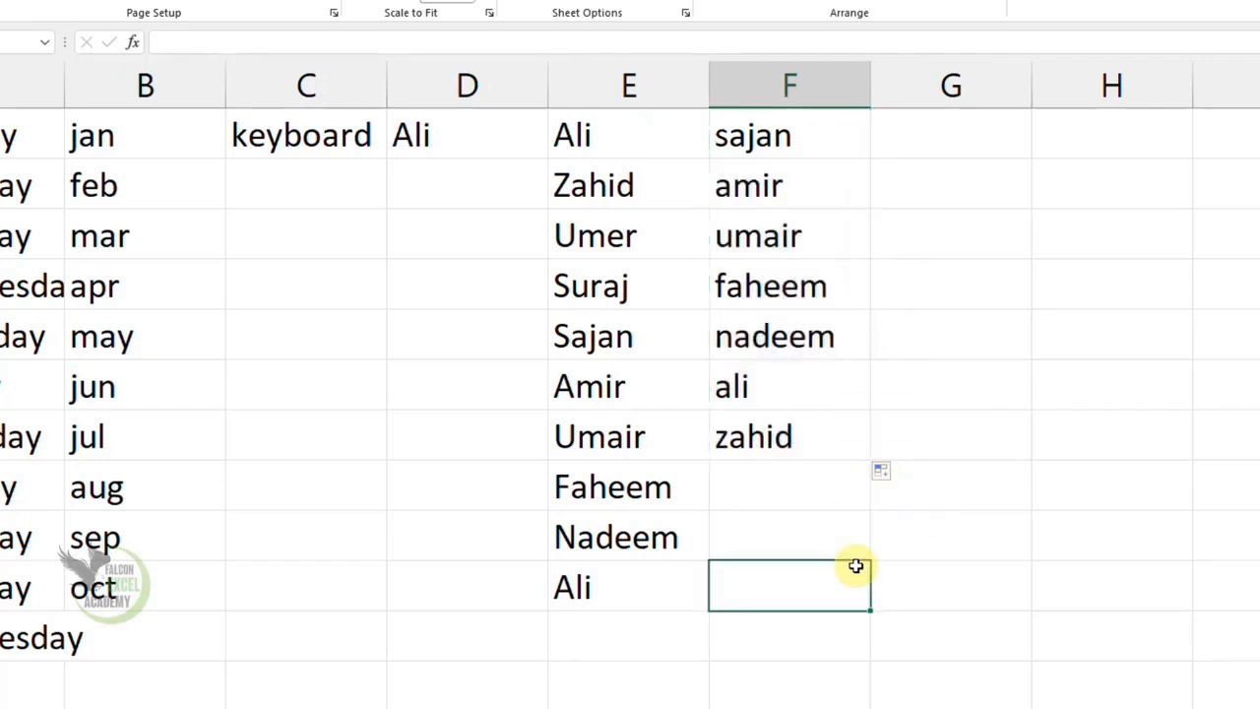